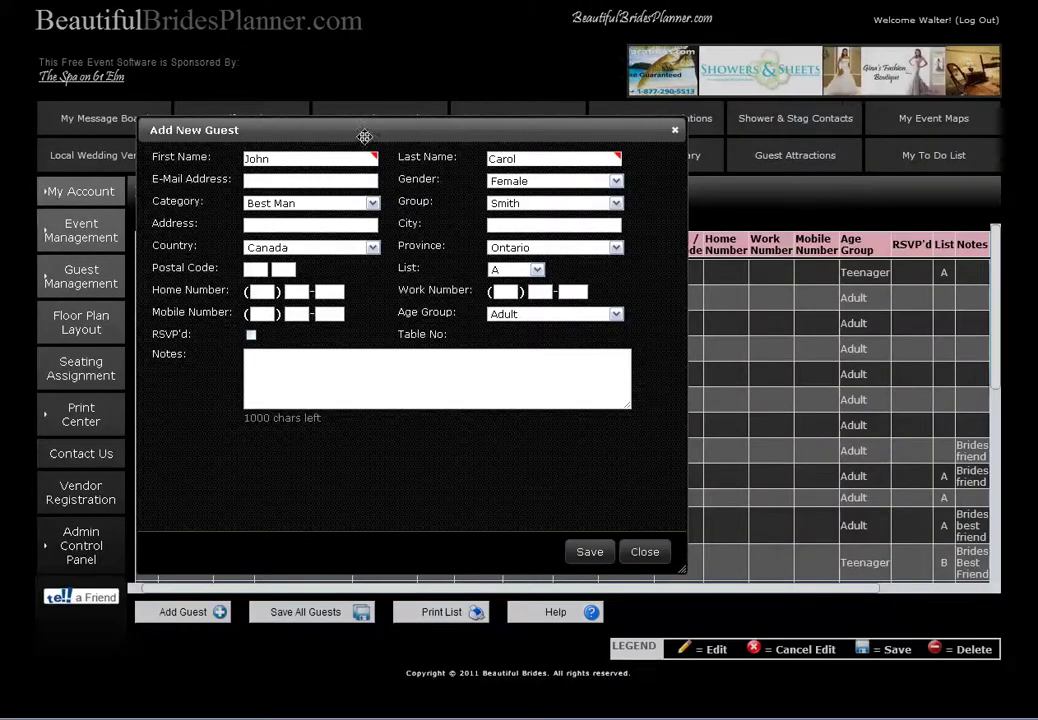
# Move the Add New Guest form lower and widen it across the page
pyautogui.moveTo(350, 120); pyautogui.dragTo(350, 176)
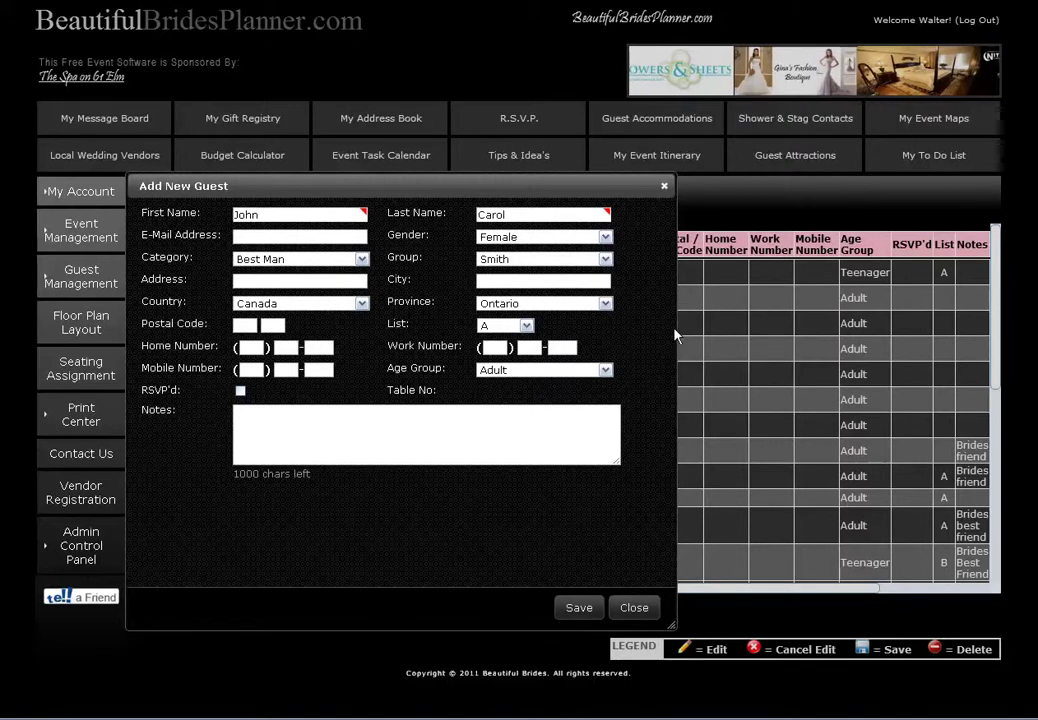
pyautogui.moveTo(676, 328); pyautogui.dragTo(1032, 328)
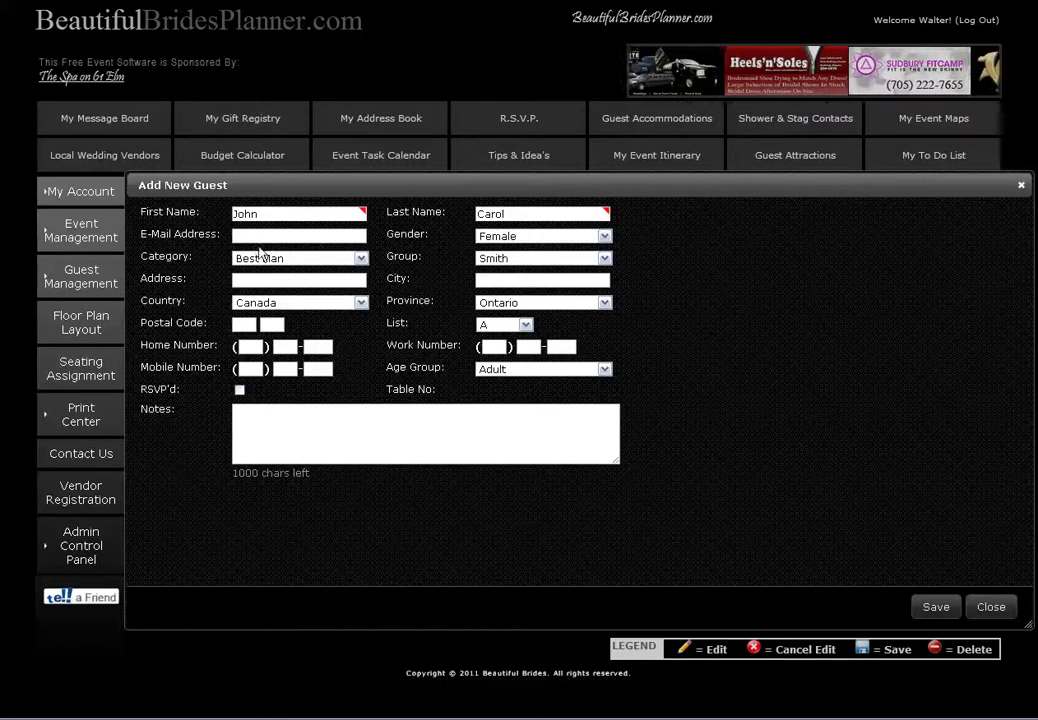
pyautogui.click(605, 237)
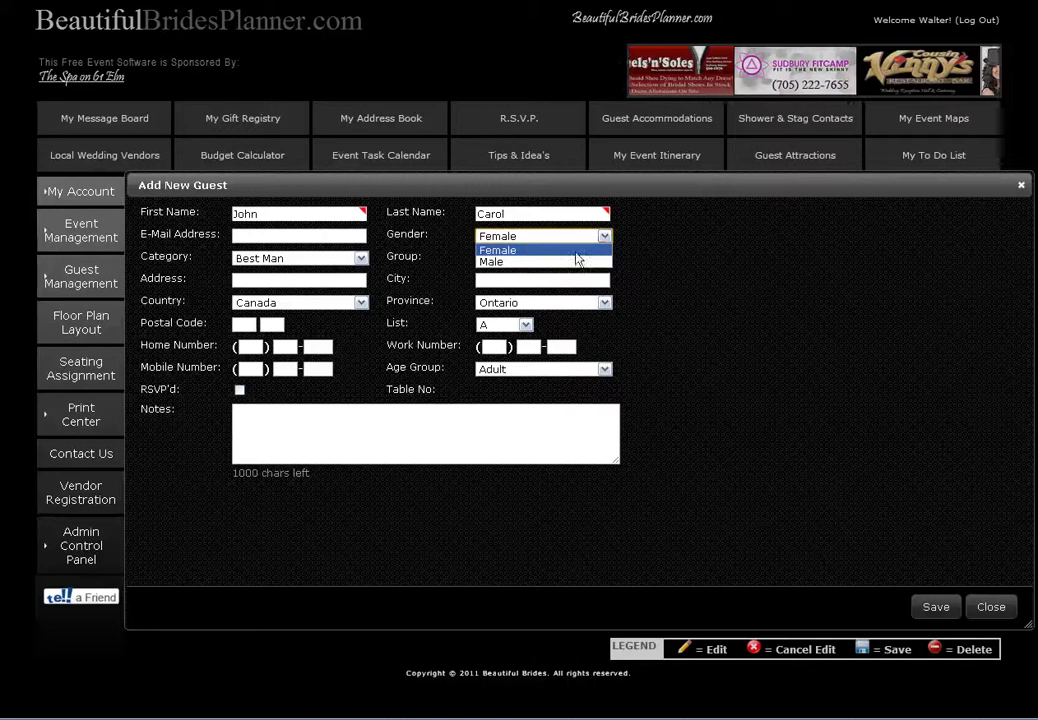
pyautogui.click(521, 264)
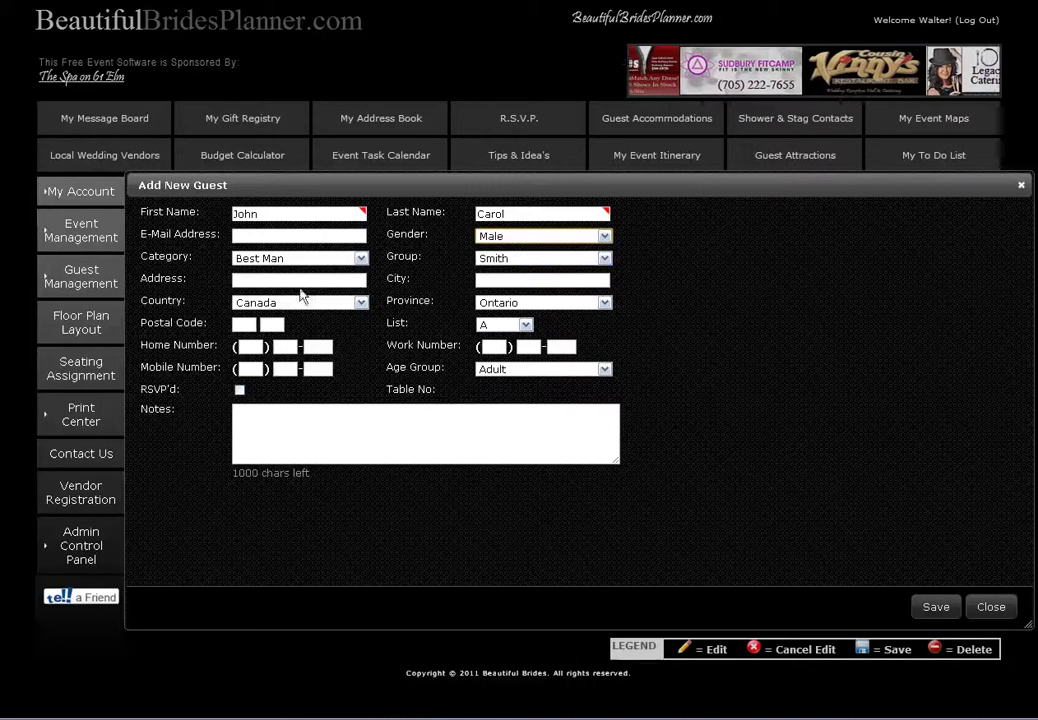
pyautogui.click(360, 258)
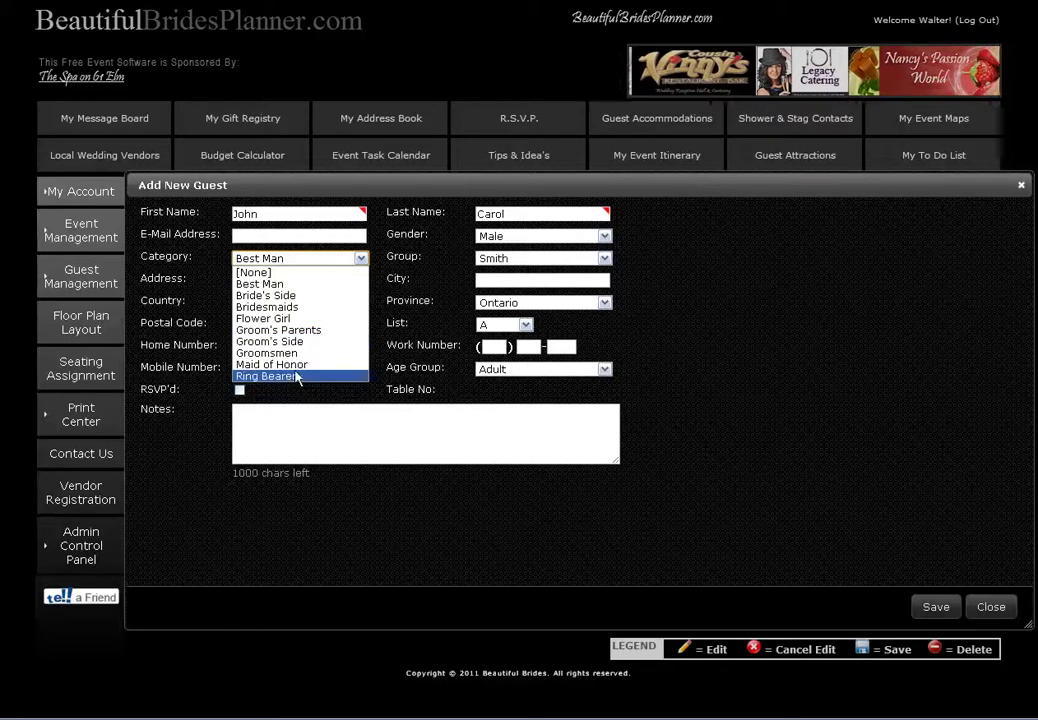
pyautogui.click(362, 259)
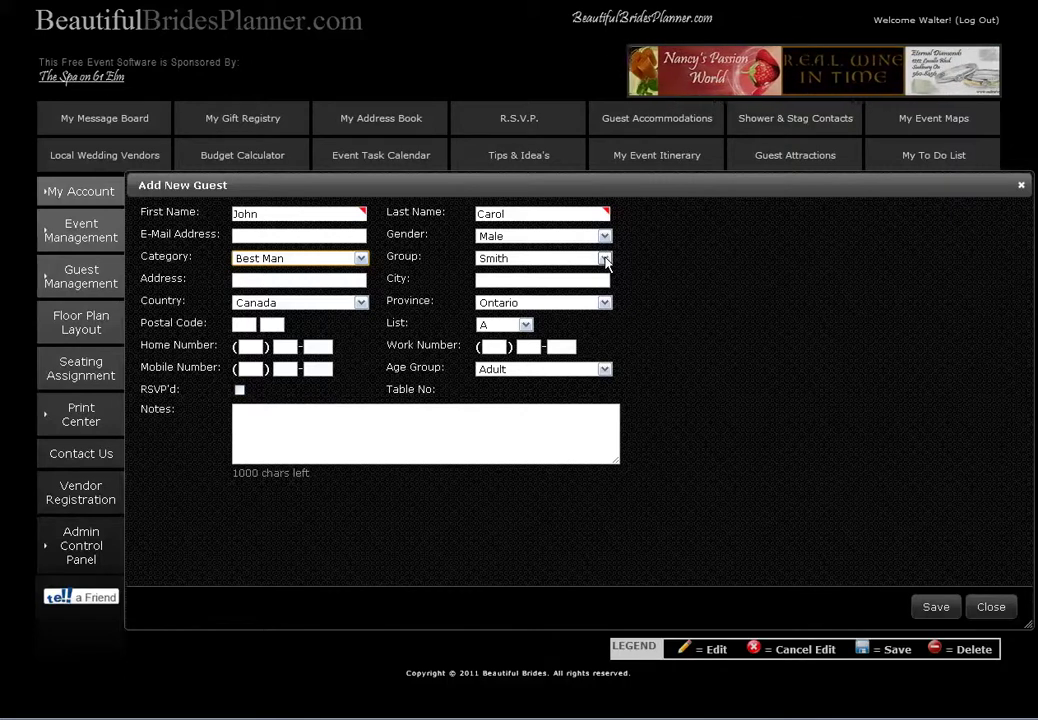
pyautogui.click(604, 259)
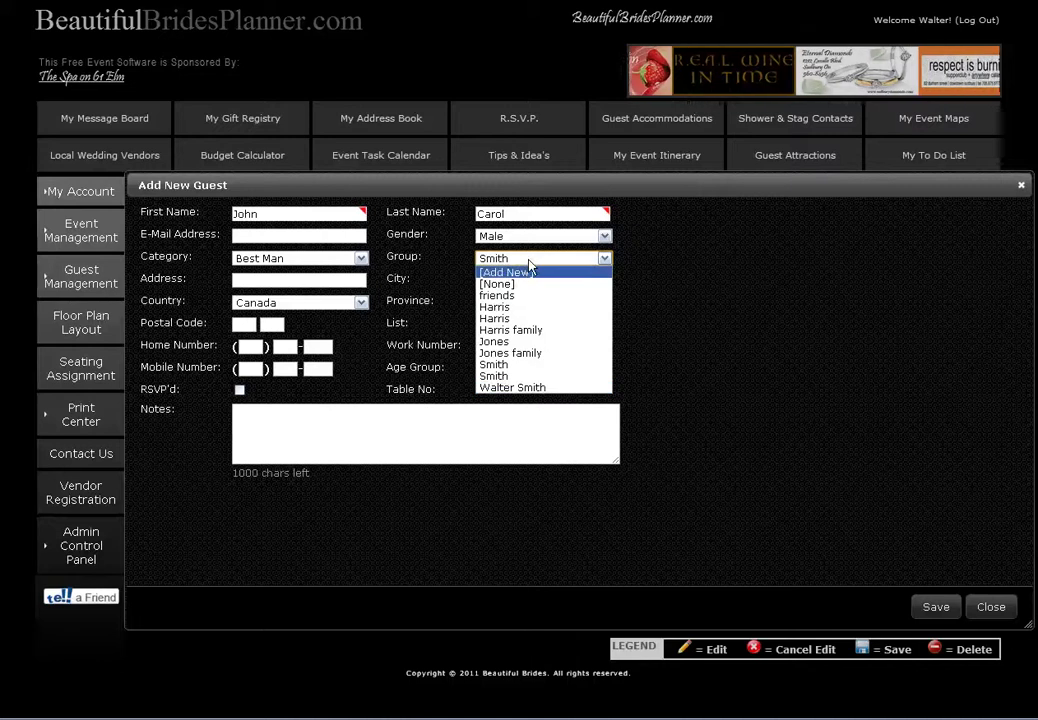
pyautogui.click(526, 279)
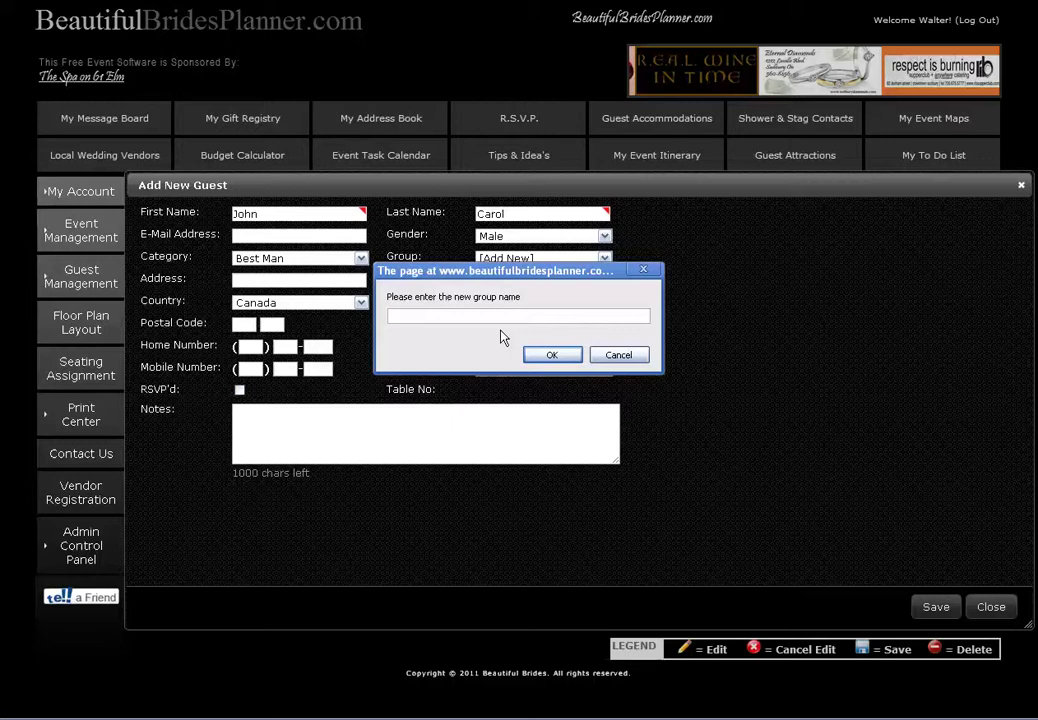
pyautogui.write('carol')
pyautogui.click(553, 357)
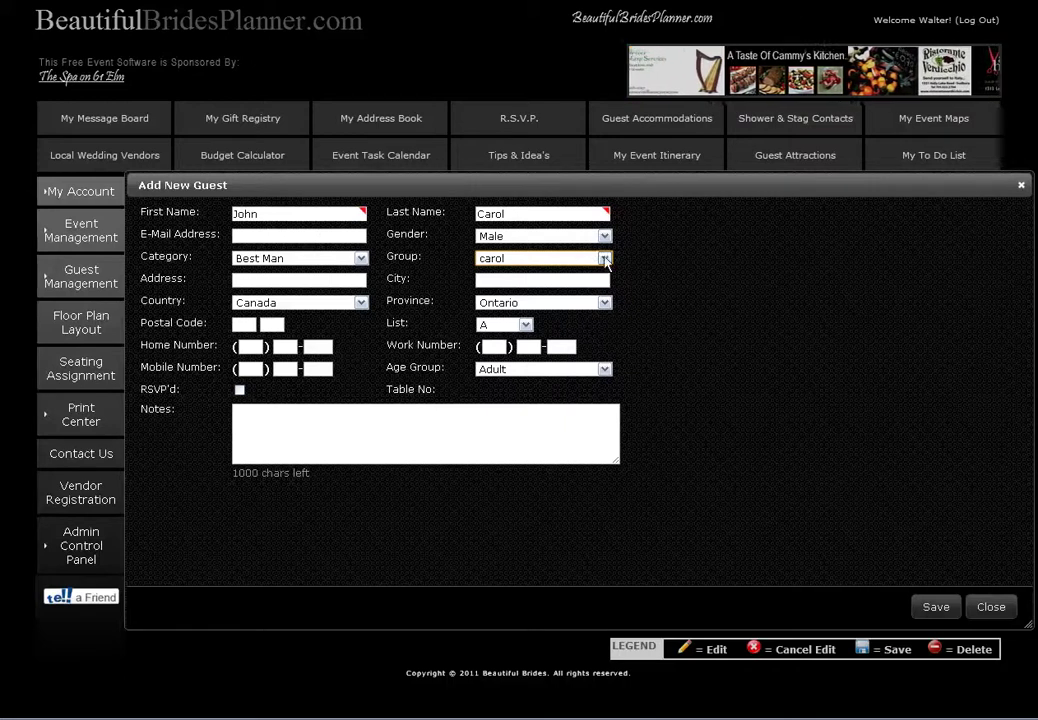
pyautogui.click(605, 259)
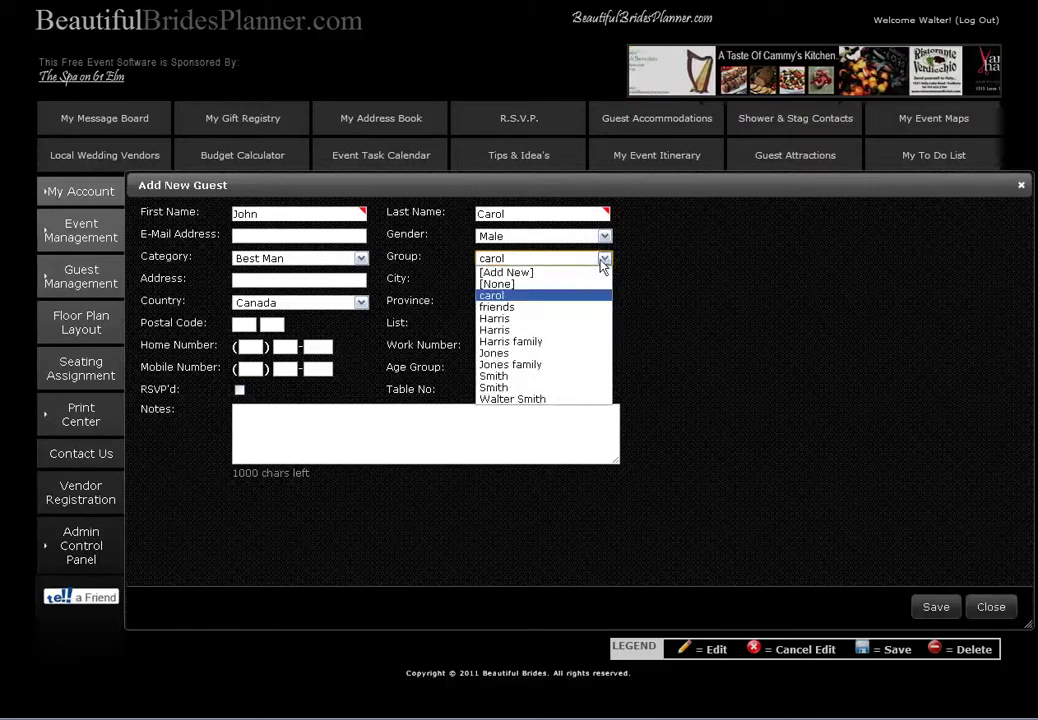
pyautogui.click(501, 301)
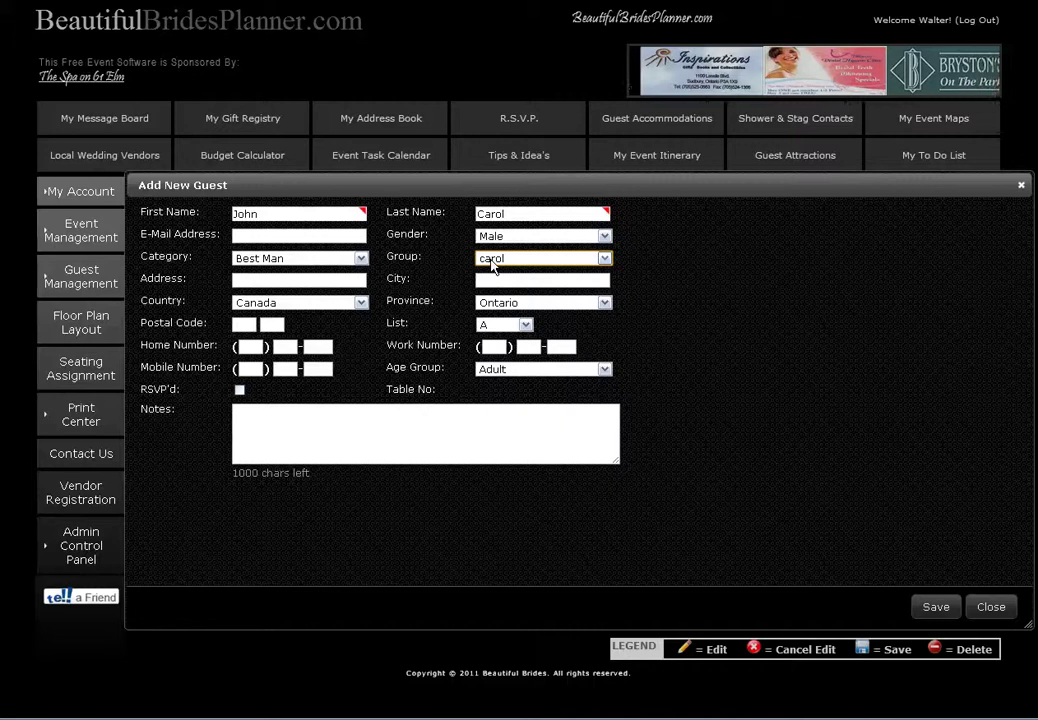
pyautogui.click(494, 280)
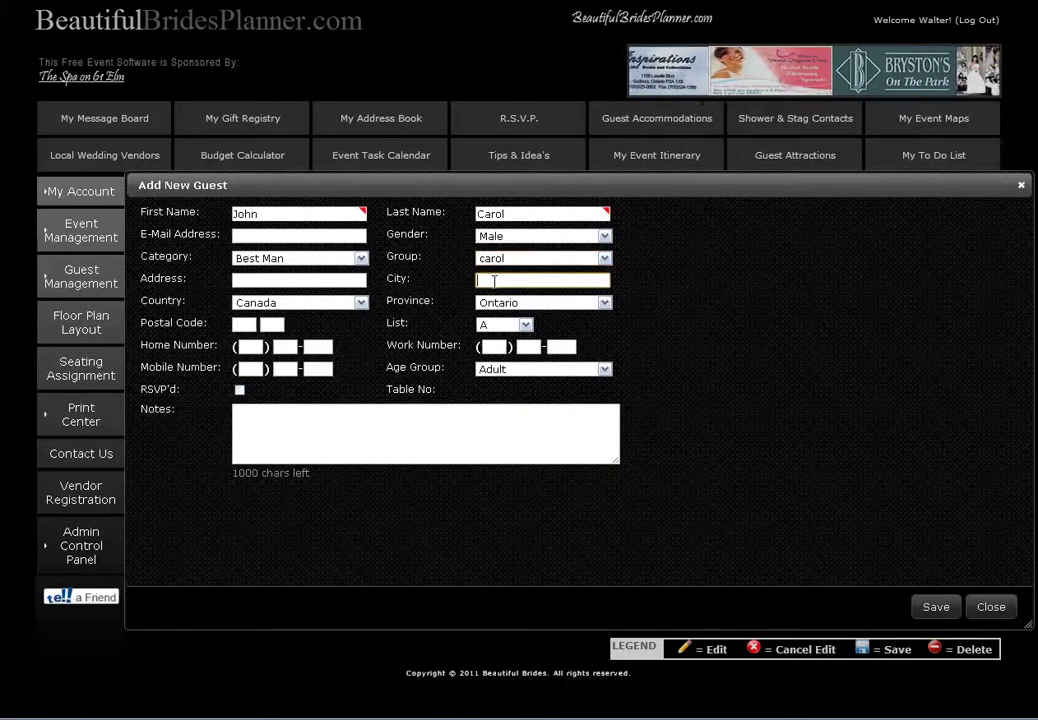
pyautogui.click(604, 303)
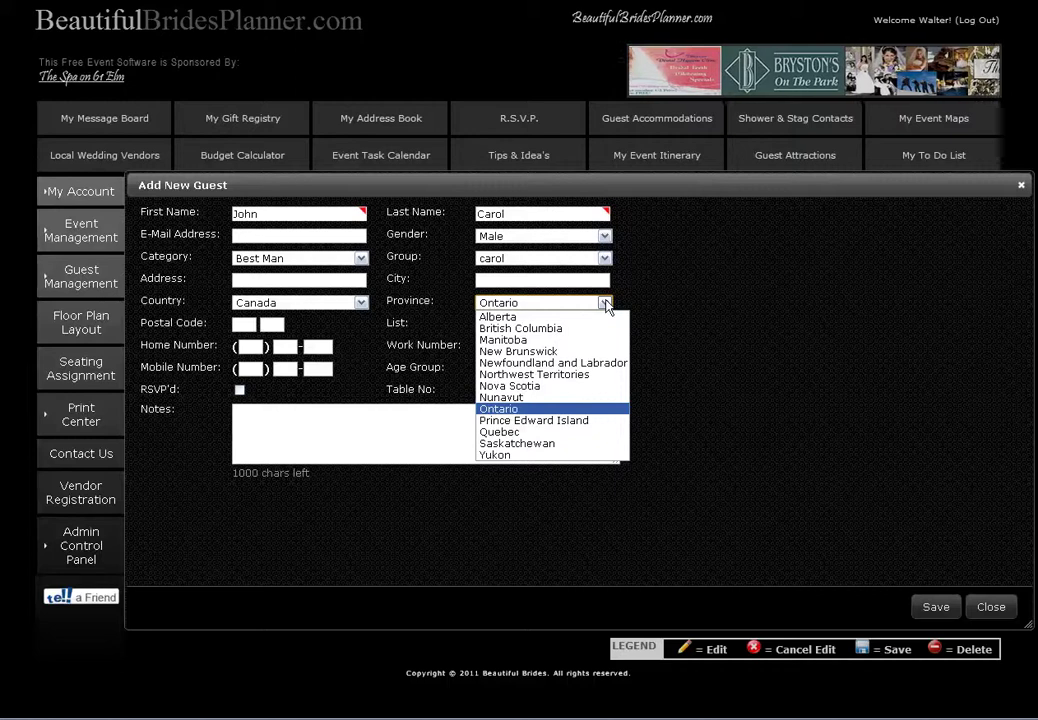
pyautogui.click(606, 305)
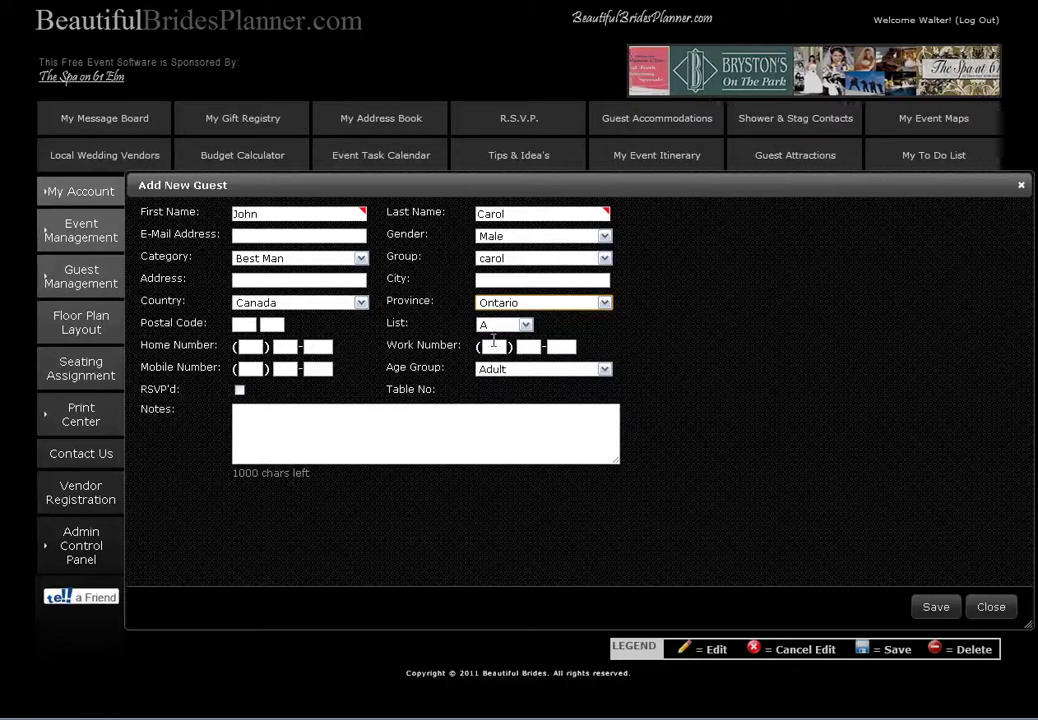
pyautogui.click(520, 325)
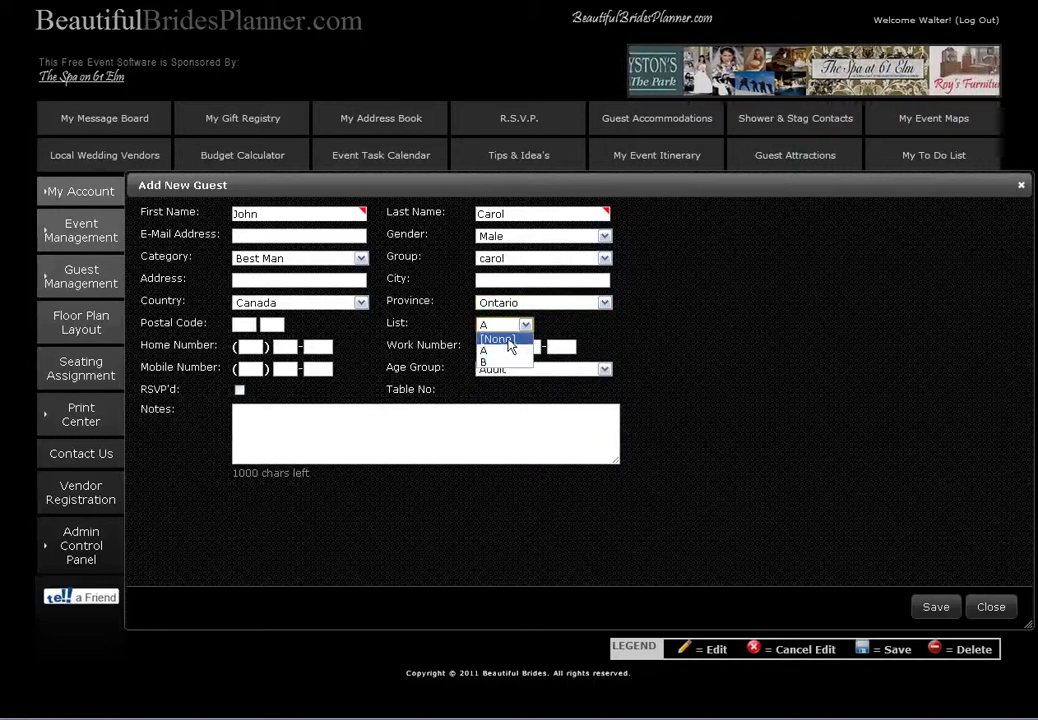
pyautogui.click(507, 352)
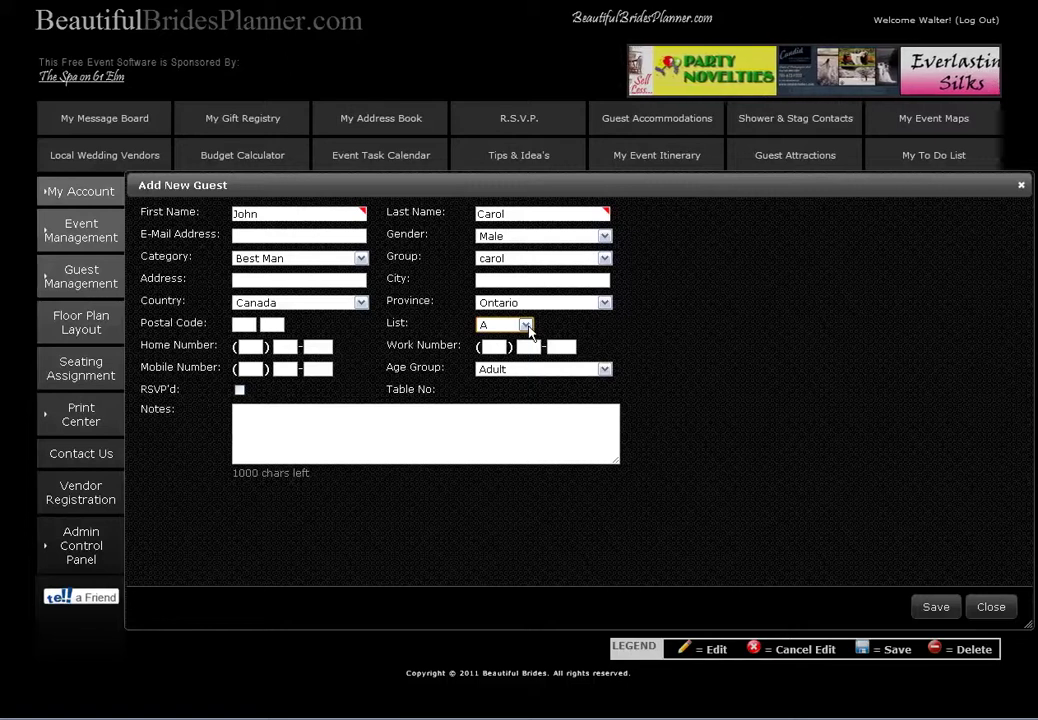
pyautogui.click(527, 328)
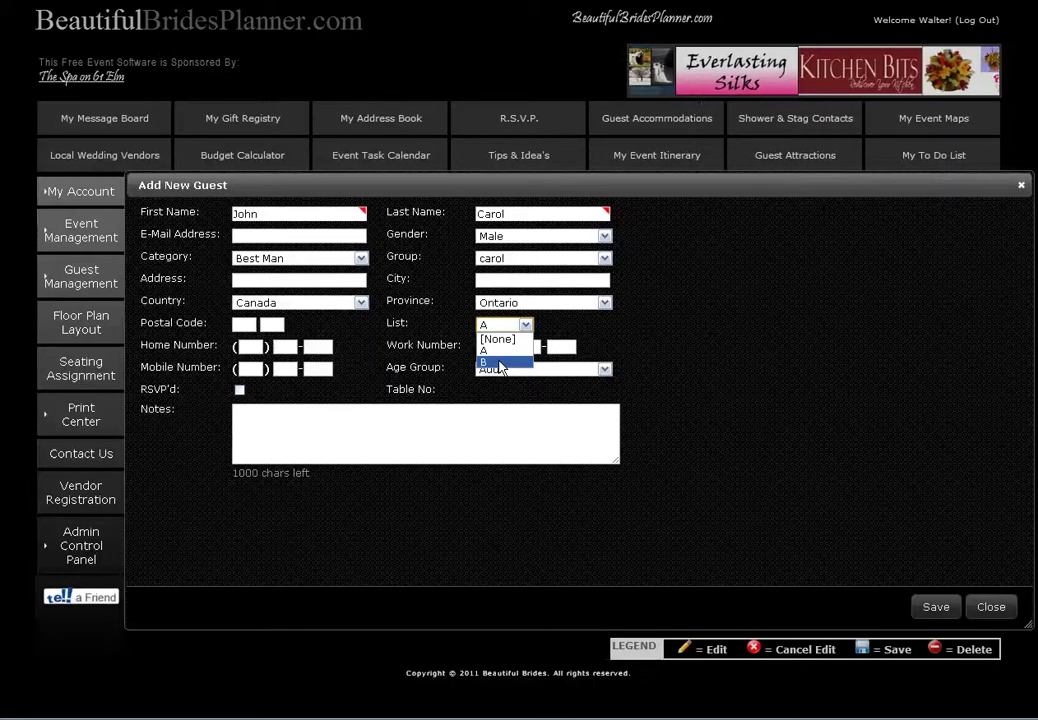
pyautogui.click(498, 362)
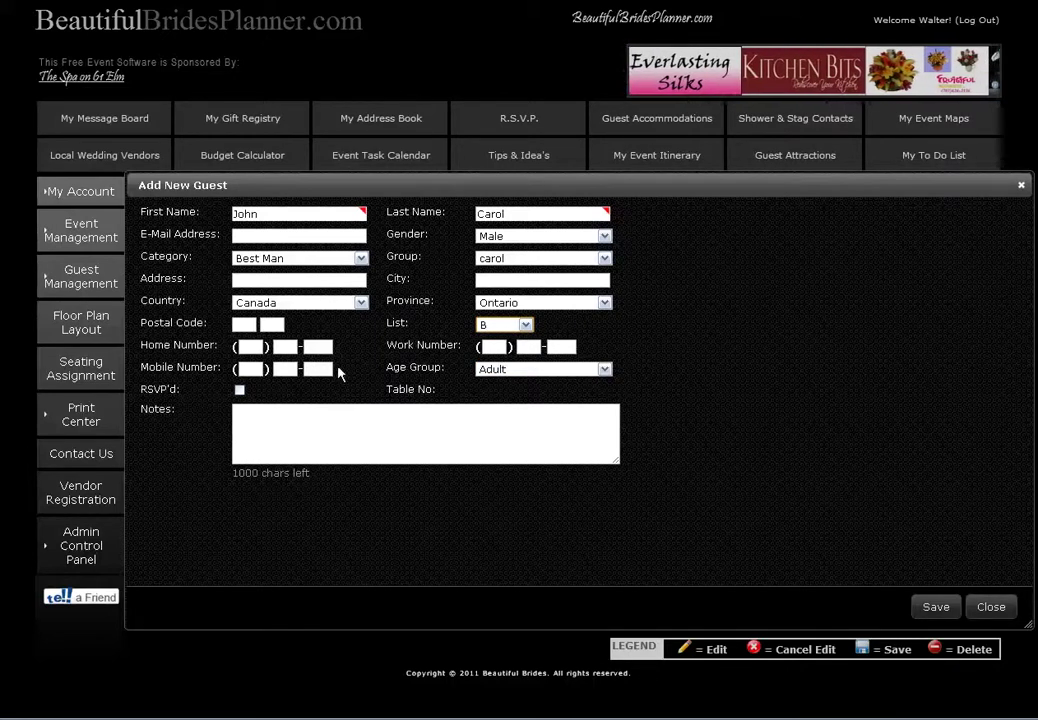
pyautogui.click(605, 370)
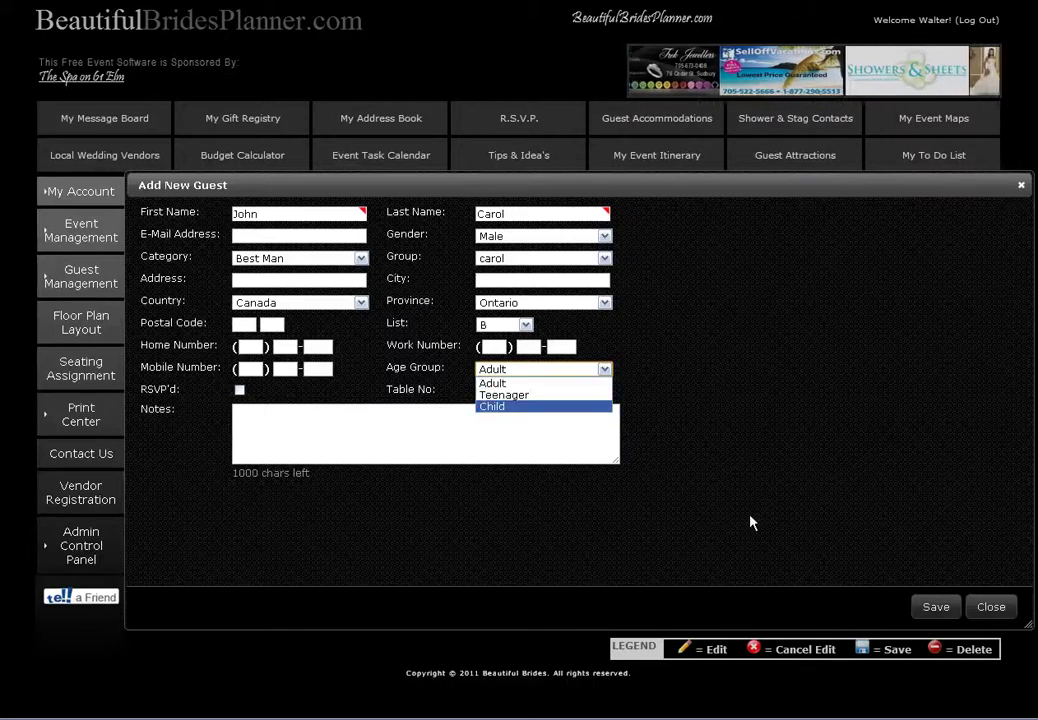
pyautogui.click(936, 609)
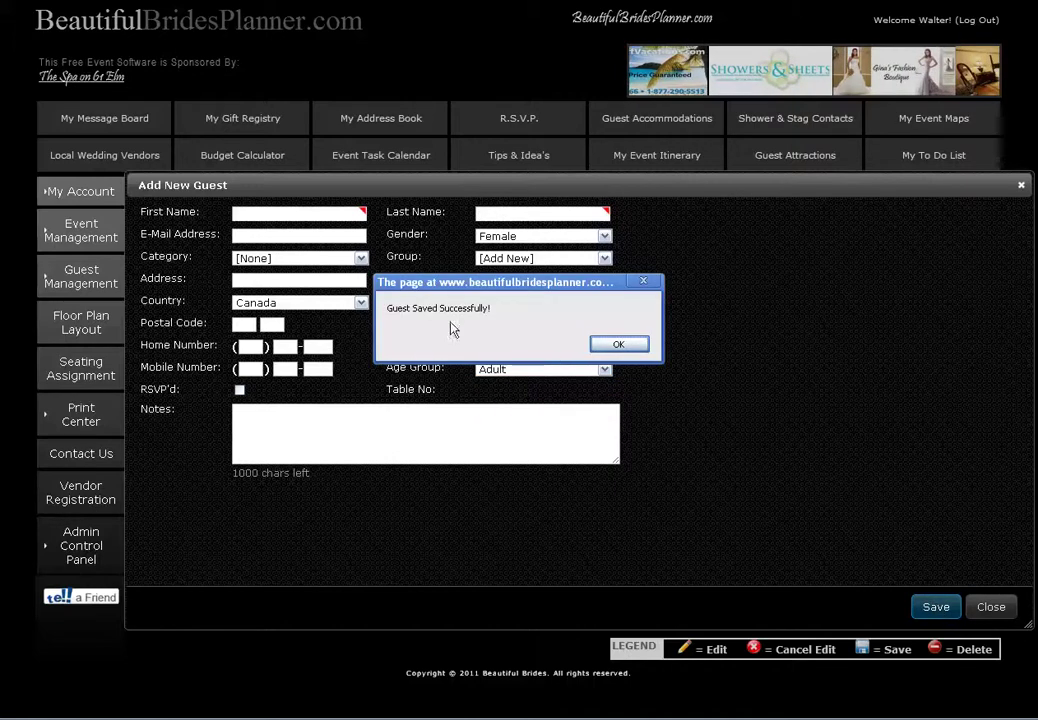
# Acknowledge the save confirmation and scroll down the Manage Guests table
pyautogui.click(617, 345)
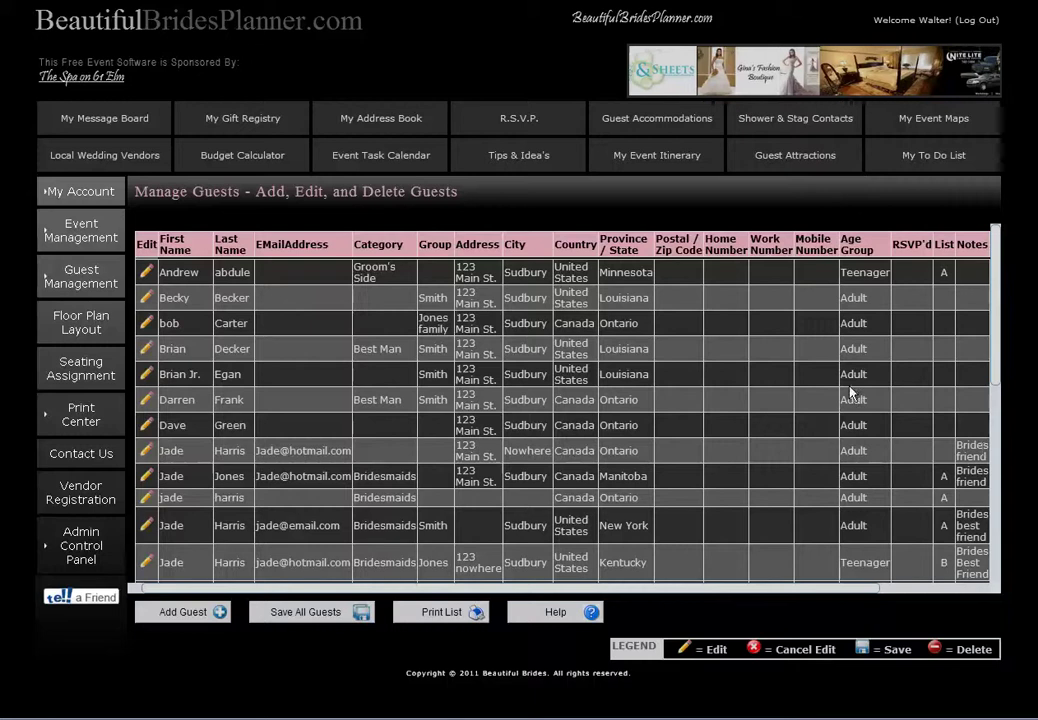
pyautogui.scroll(-5, 1001, 434)
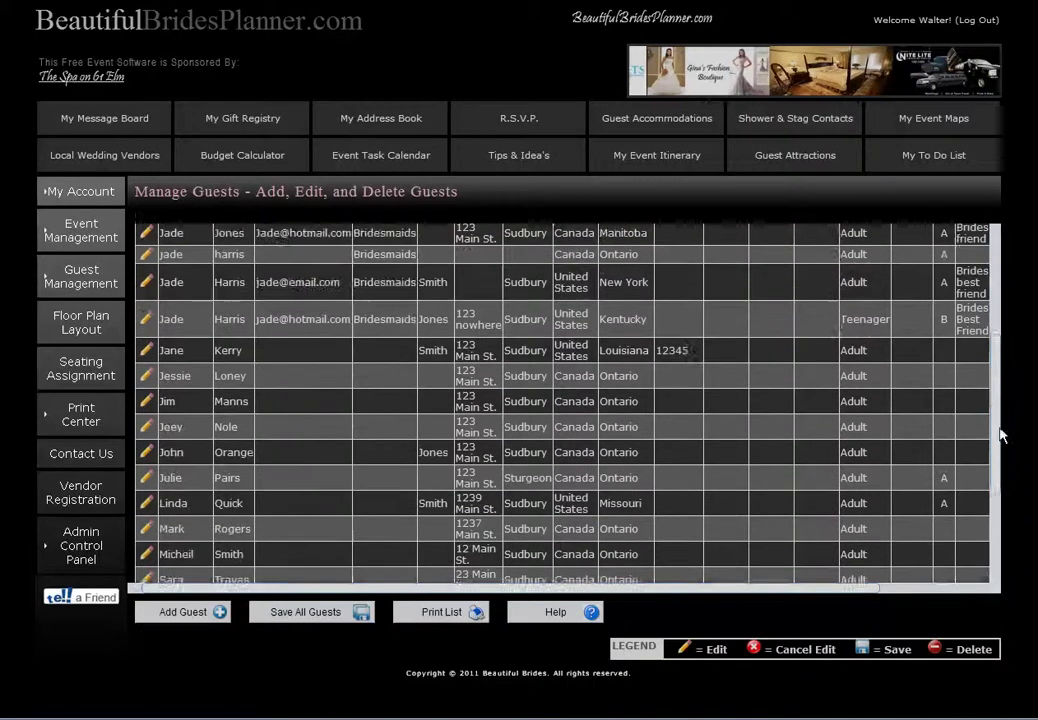
pyautogui.moveTo(1001, 434); pyautogui.dragTo(1003, 558)
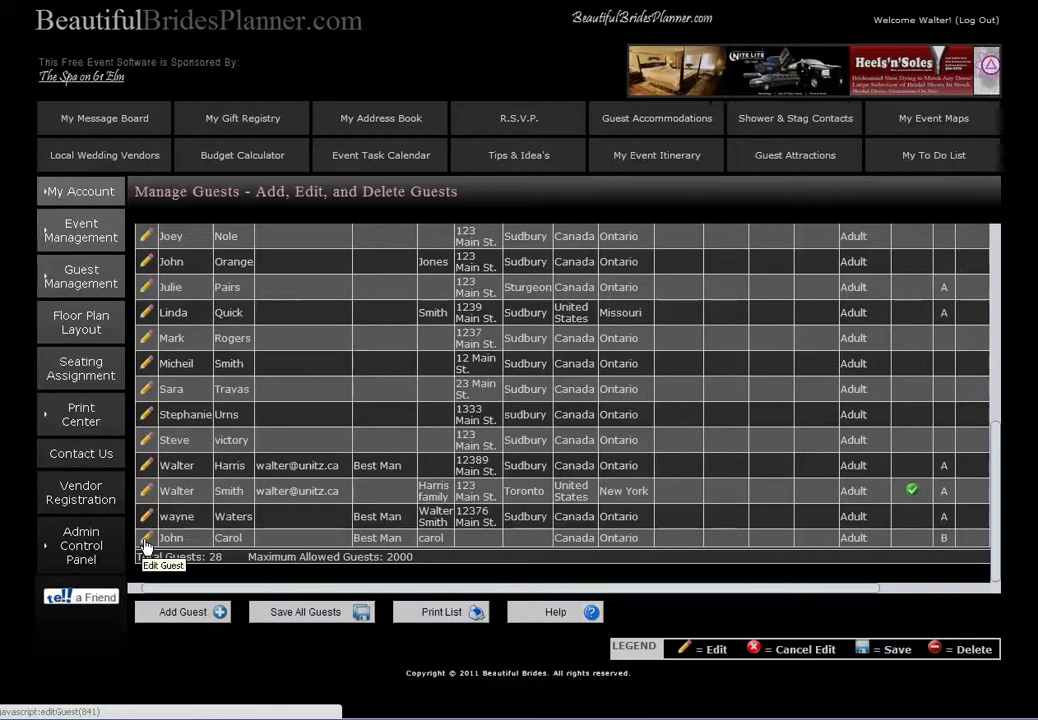
pyautogui.click(146, 541)
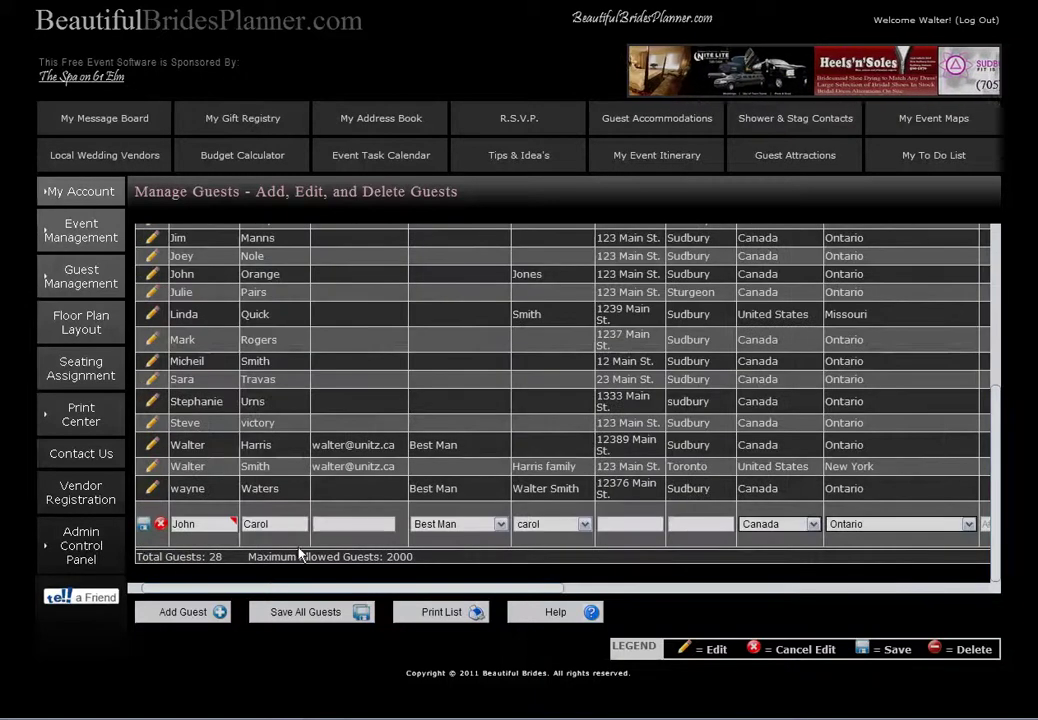
pyautogui.click(502, 524)
pyautogui.click(458, 540)
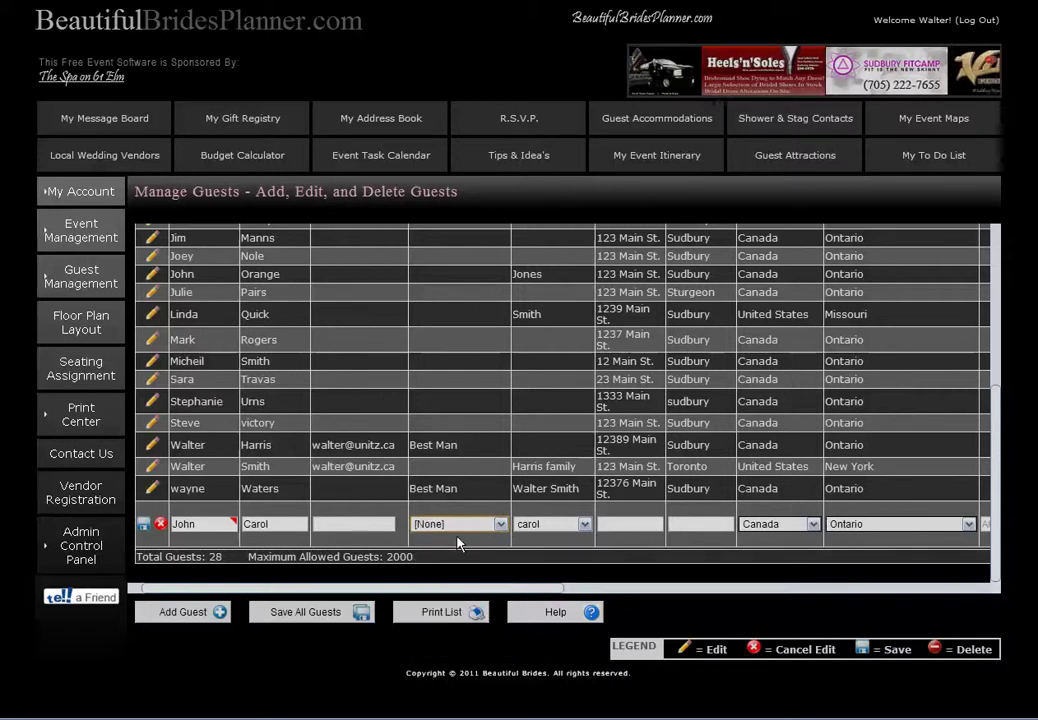
pyautogui.click(584, 525)
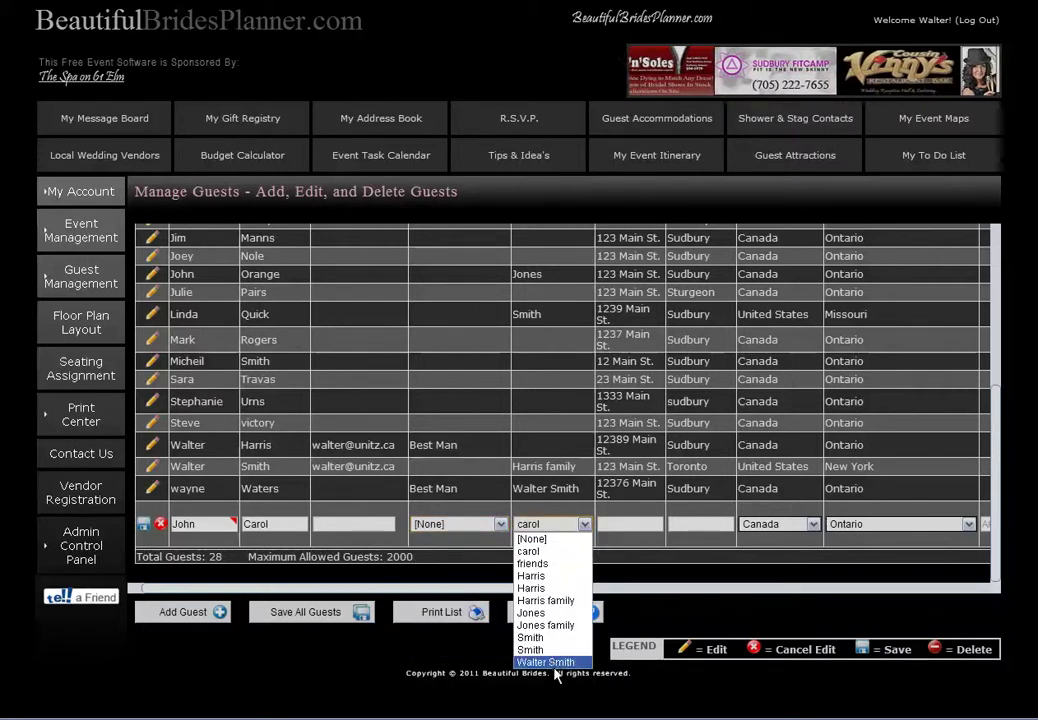
pyautogui.click(530, 551)
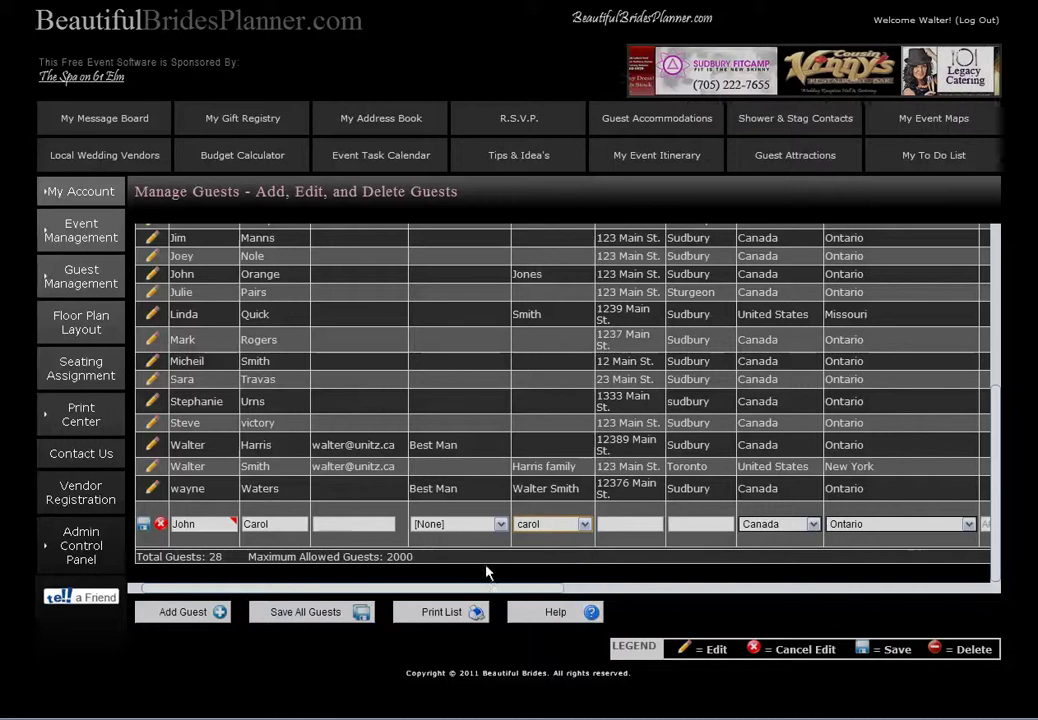
pyautogui.moveTo(345, 598); pyautogui.dragTo(800, 582)
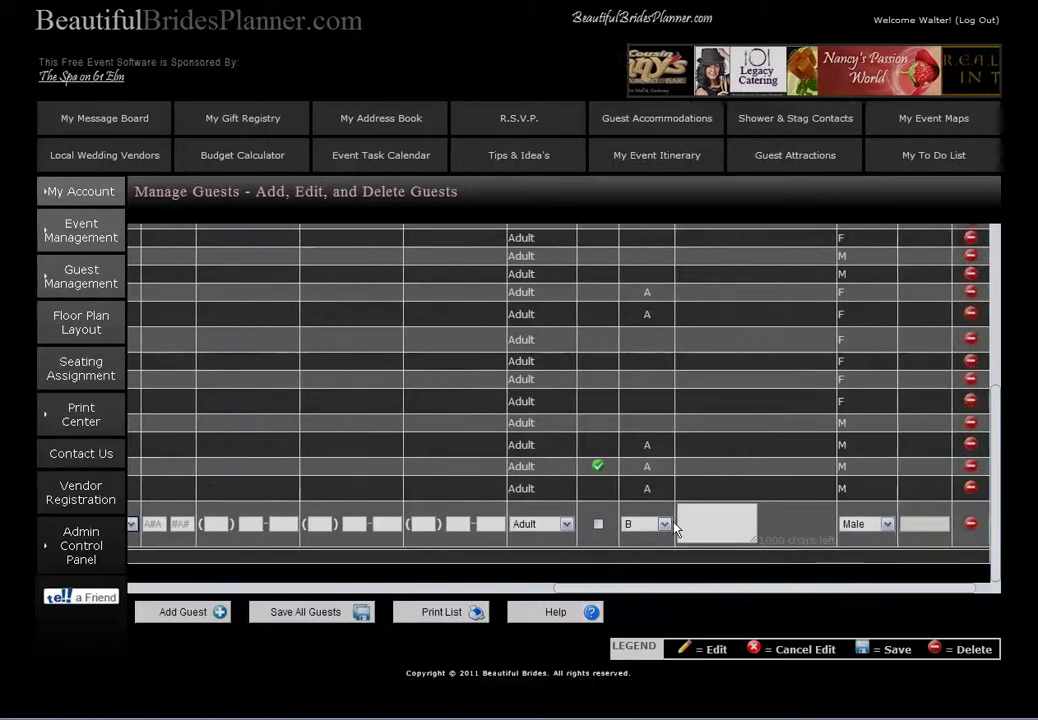
pyautogui.click(664, 524)
pyautogui.click(645, 551)
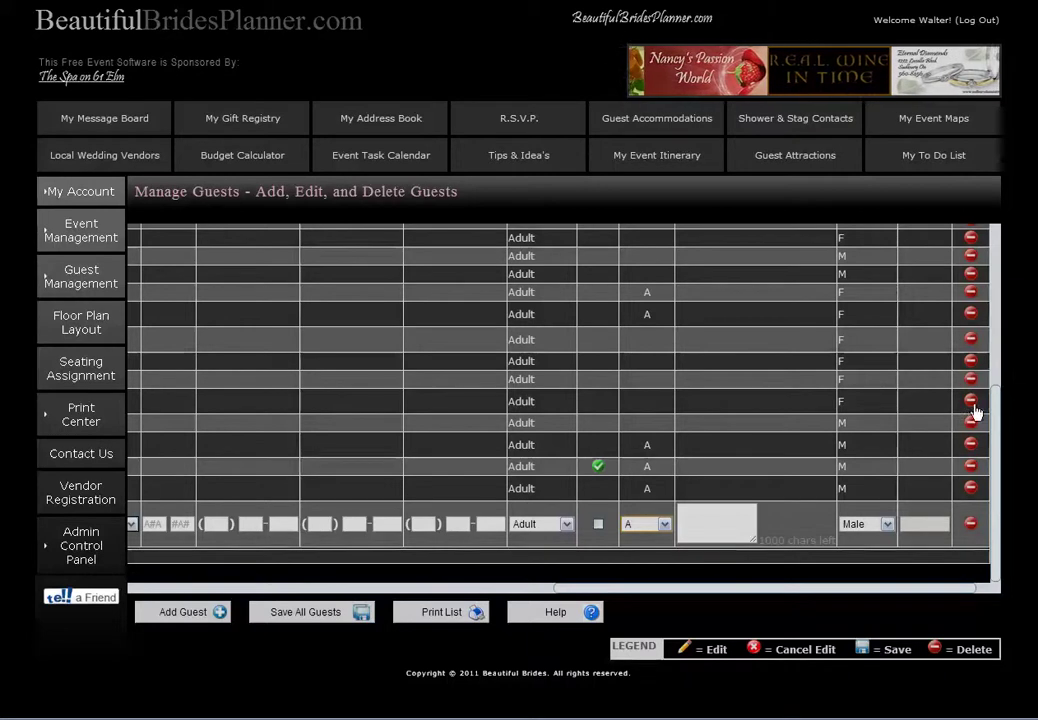
pyautogui.click(970, 525)
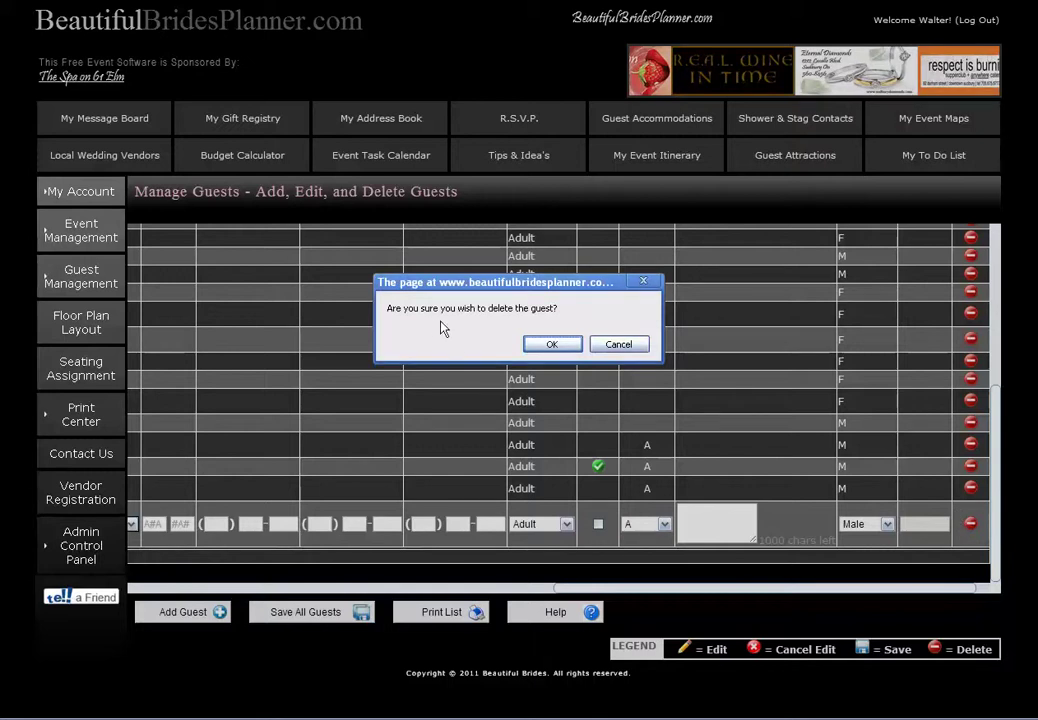
pyautogui.click(551, 345)
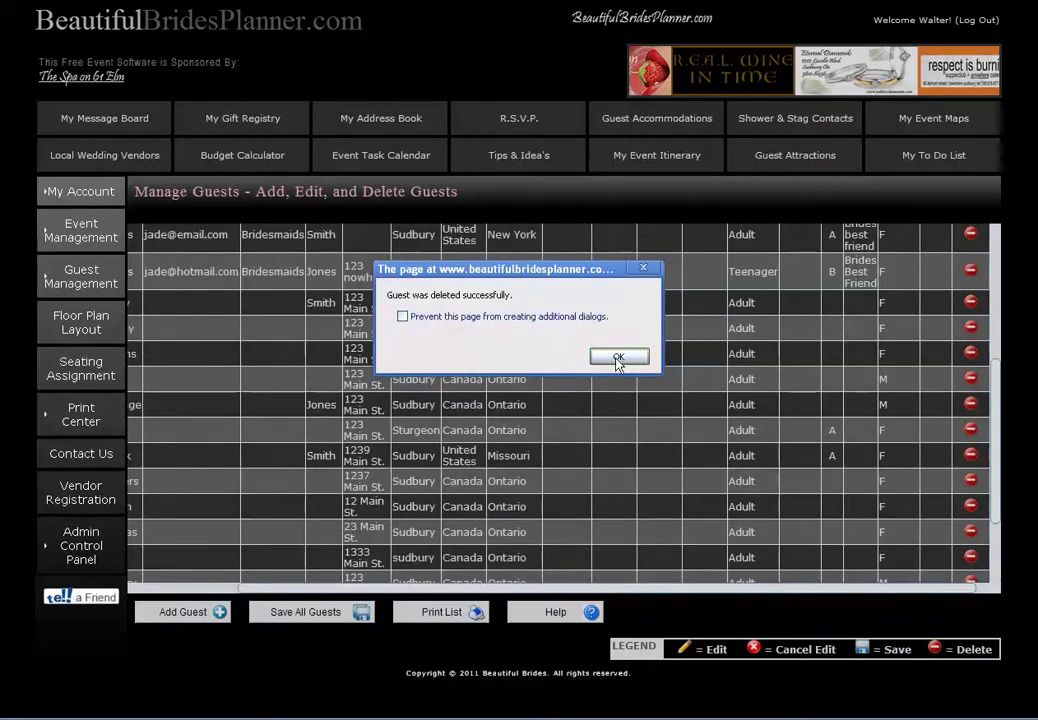
pyautogui.click(618, 358)
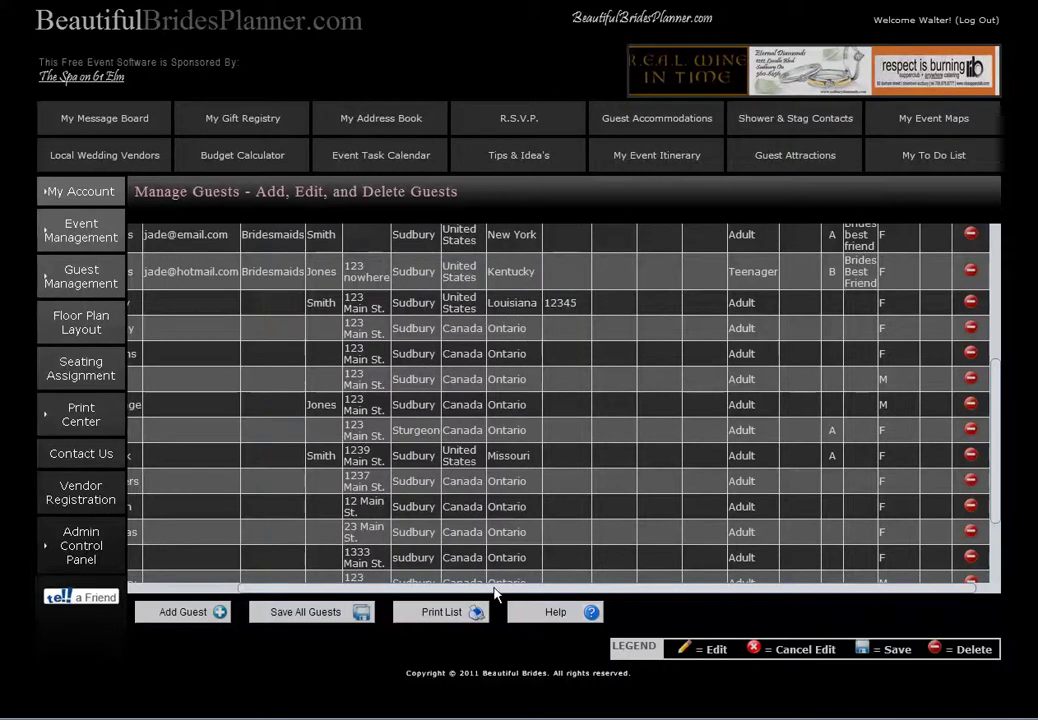
pyautogui.moveTo(494, 588); pyautogui.dragTo(394, 588)
pyautogui.scroll(-3, 818, 395)
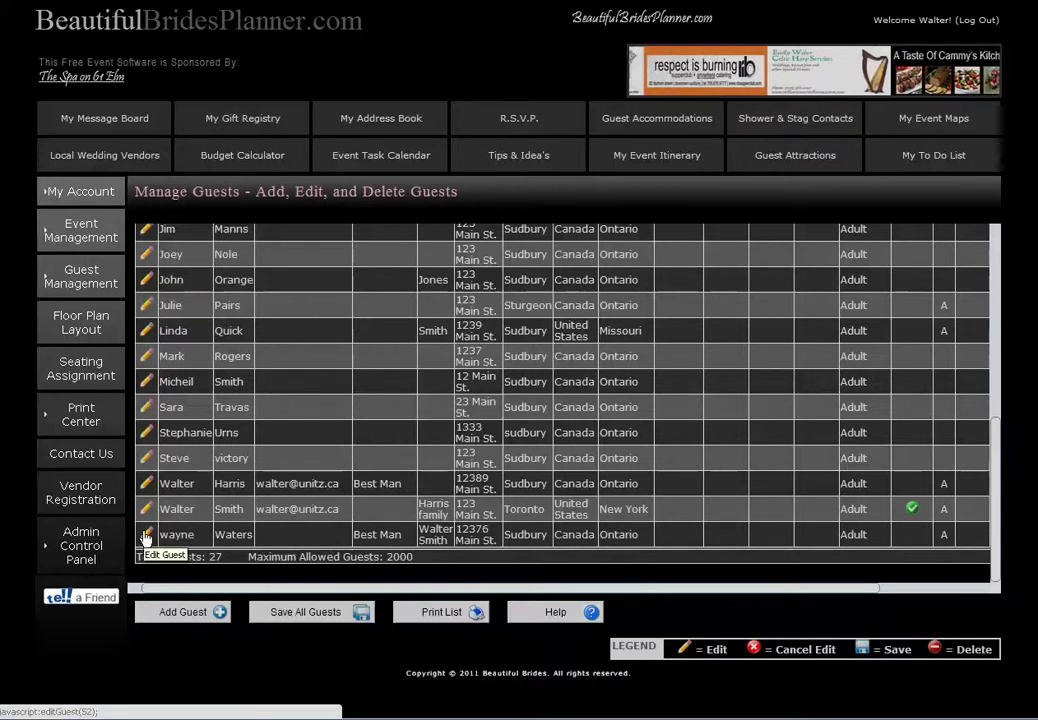
pyautogui.click(146, 536)
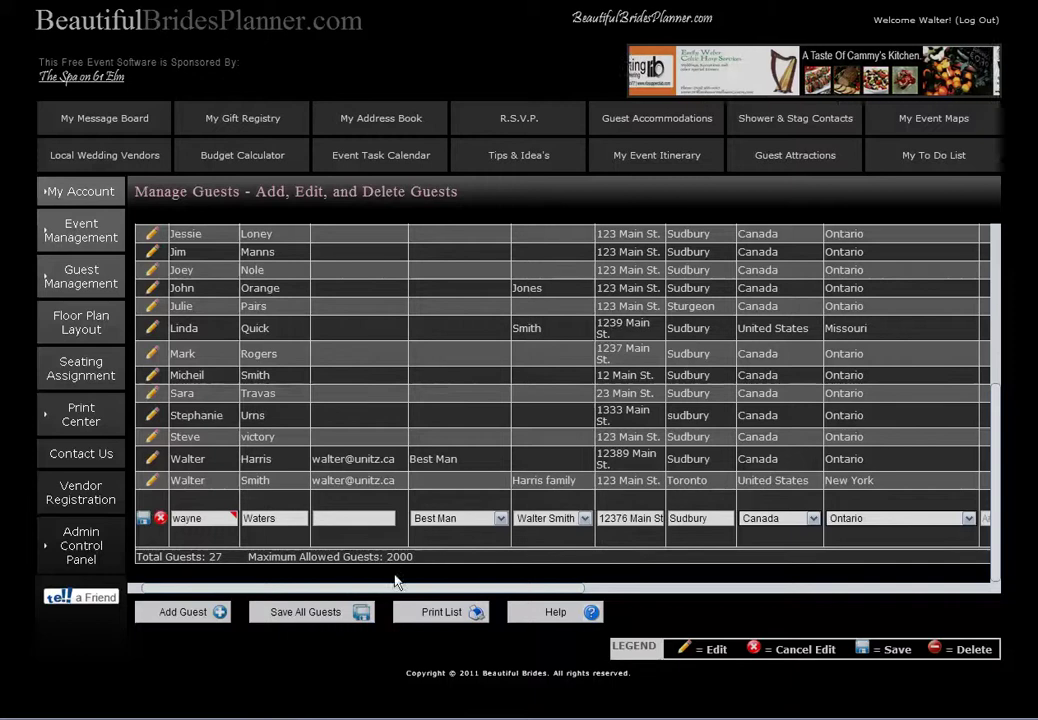
pyautogui.click(142, 518)
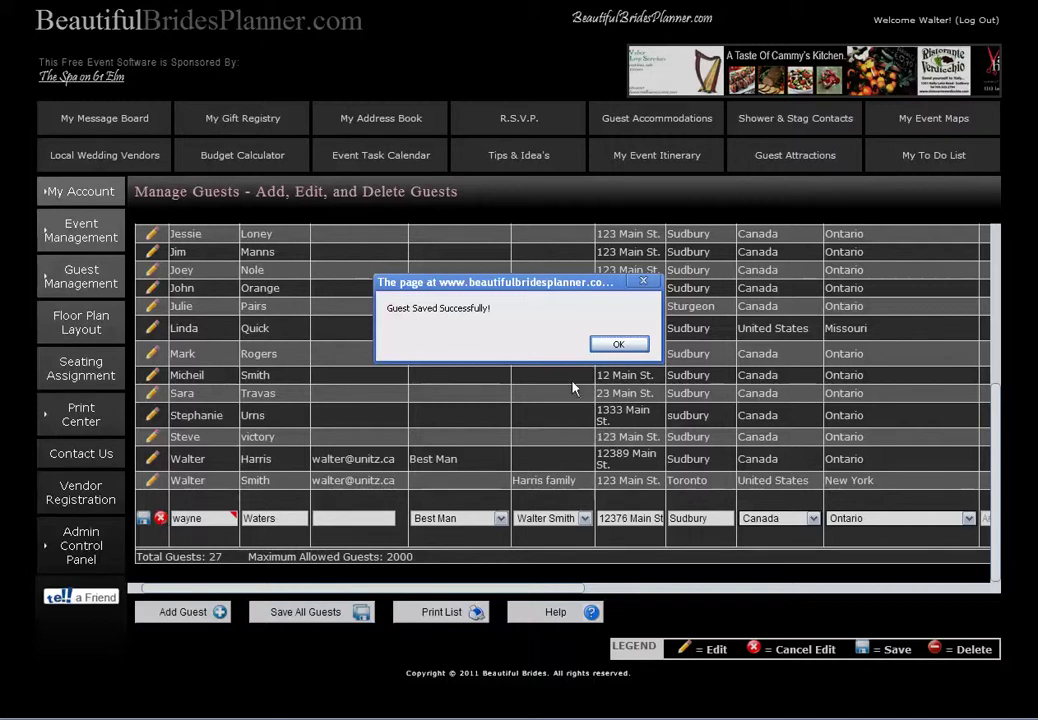
pyautogui.click(613, 343)
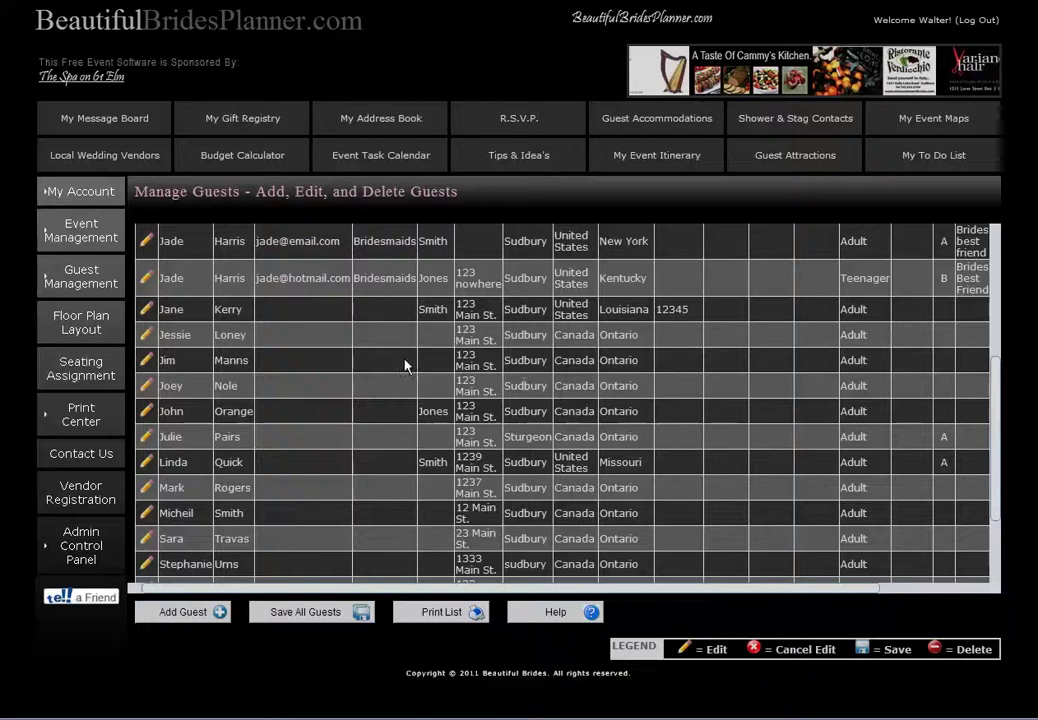
pyautogui.scroll(-3, 364, 375)
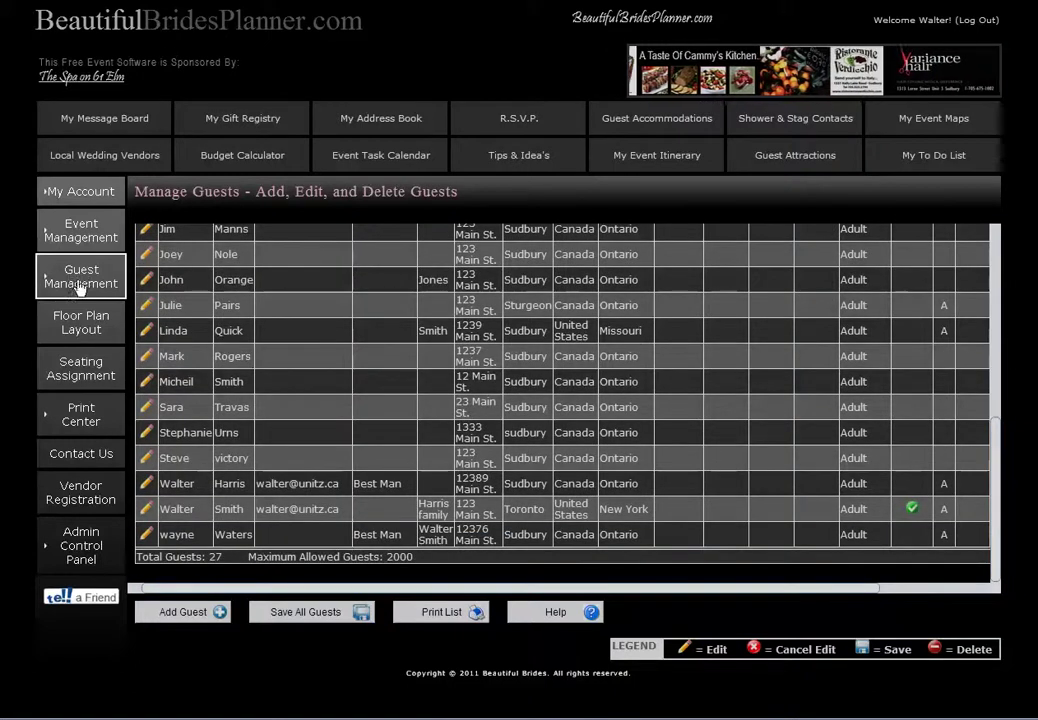
# Add a new group named jones on the Manage Groups page
pyautogui.moveTo(72, 280)
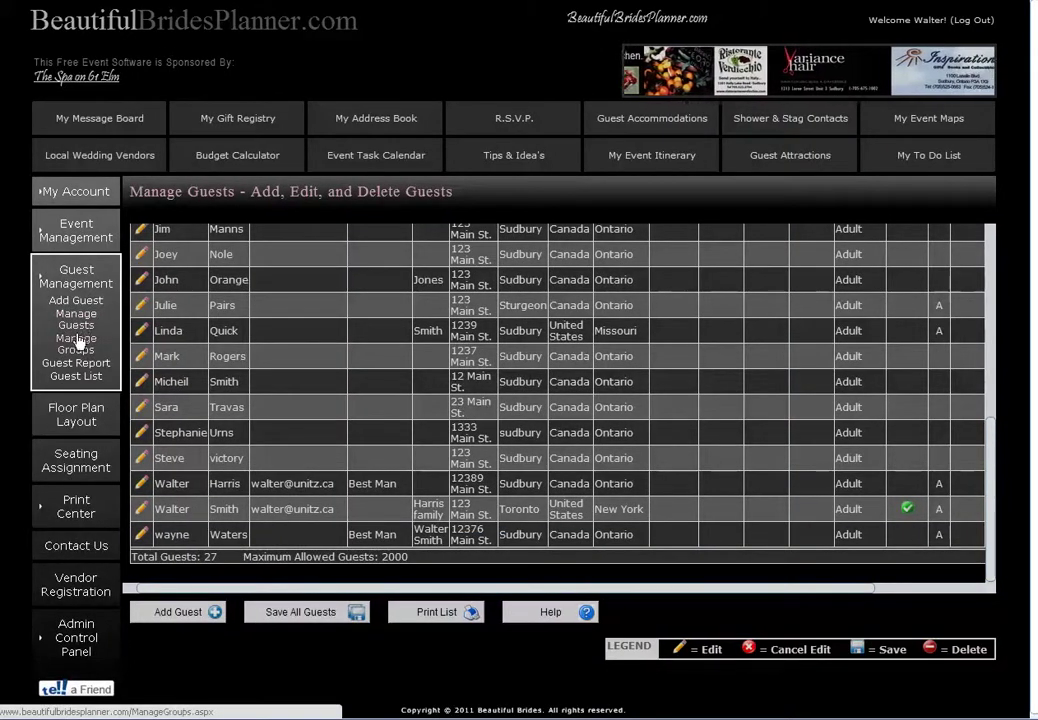
pyautogui.click(78, 345)
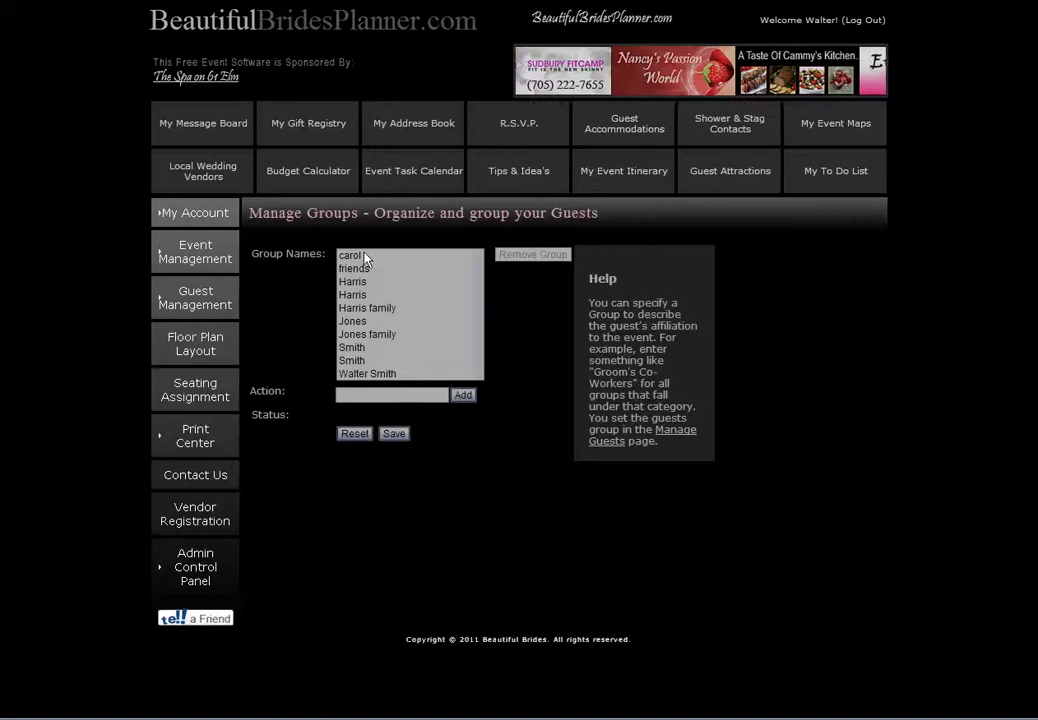
pyautogui.click(365, 393)
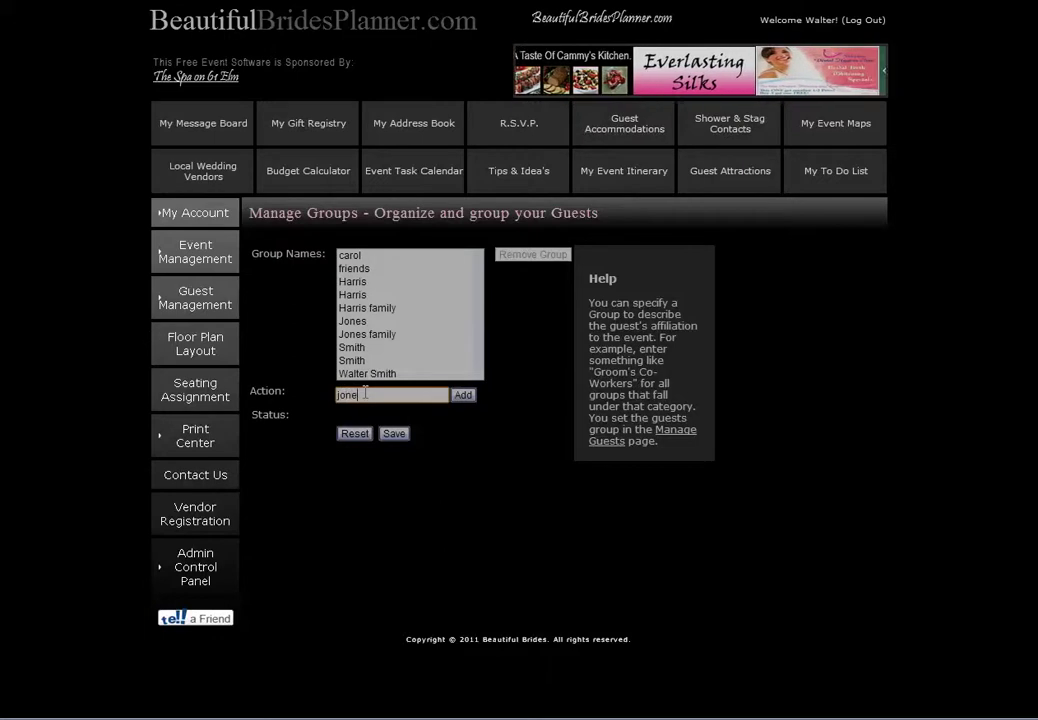
pyautogui.click(464, 397)
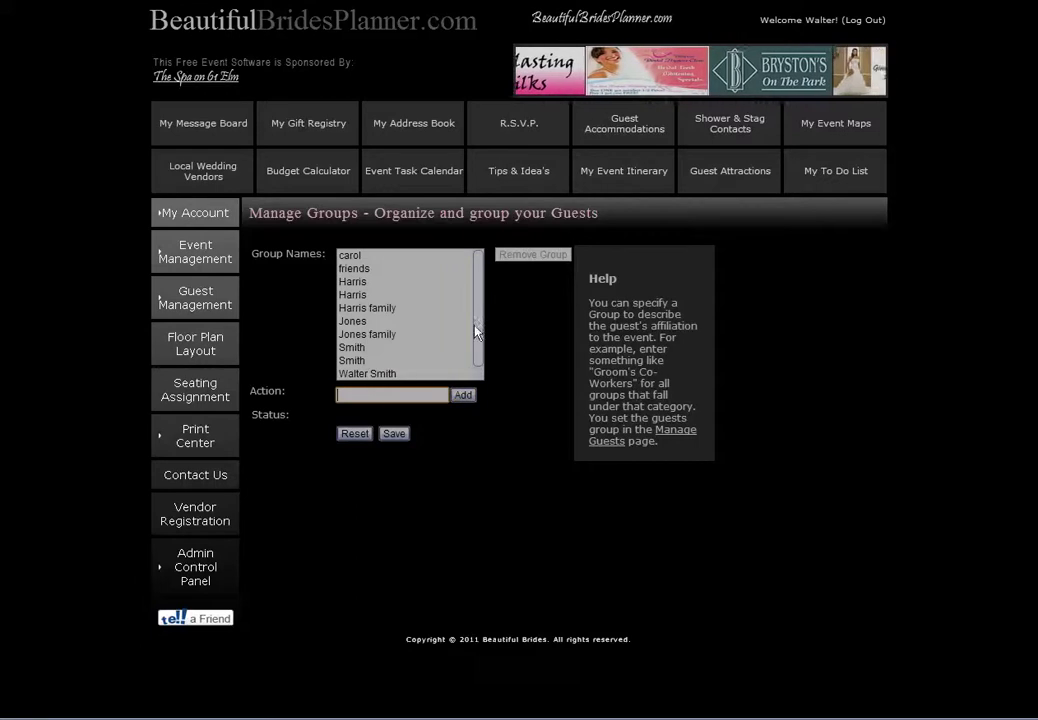
pyautogui.moveTo(476, 329); pyautogui.dragTo(483, 370)
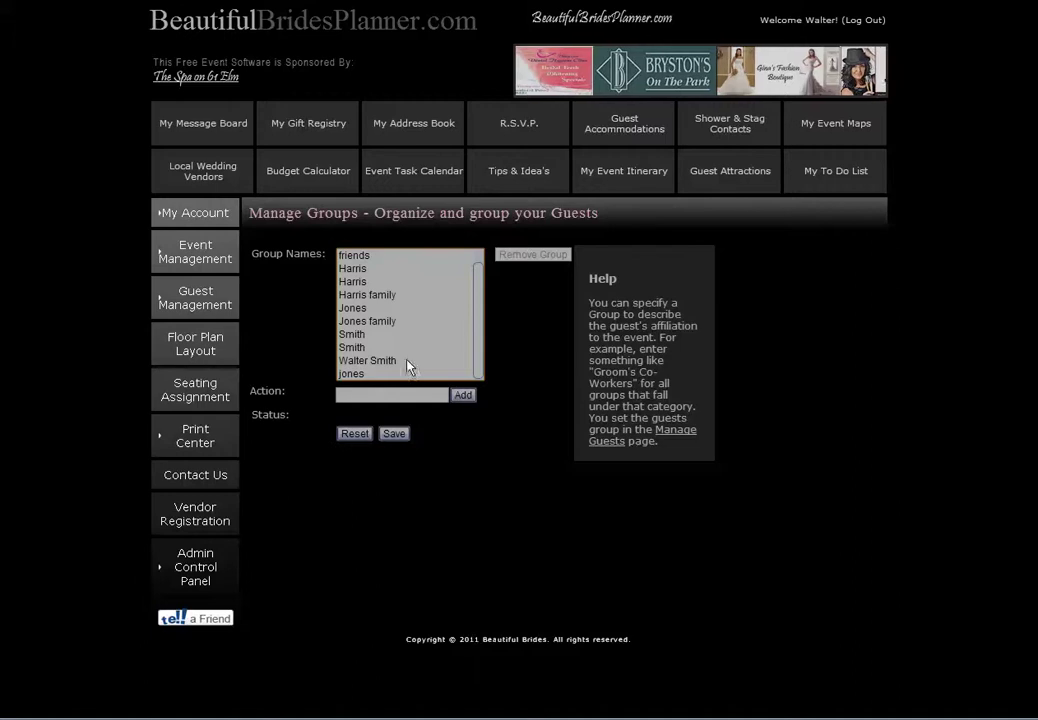
pyautogui.click(196, 304)
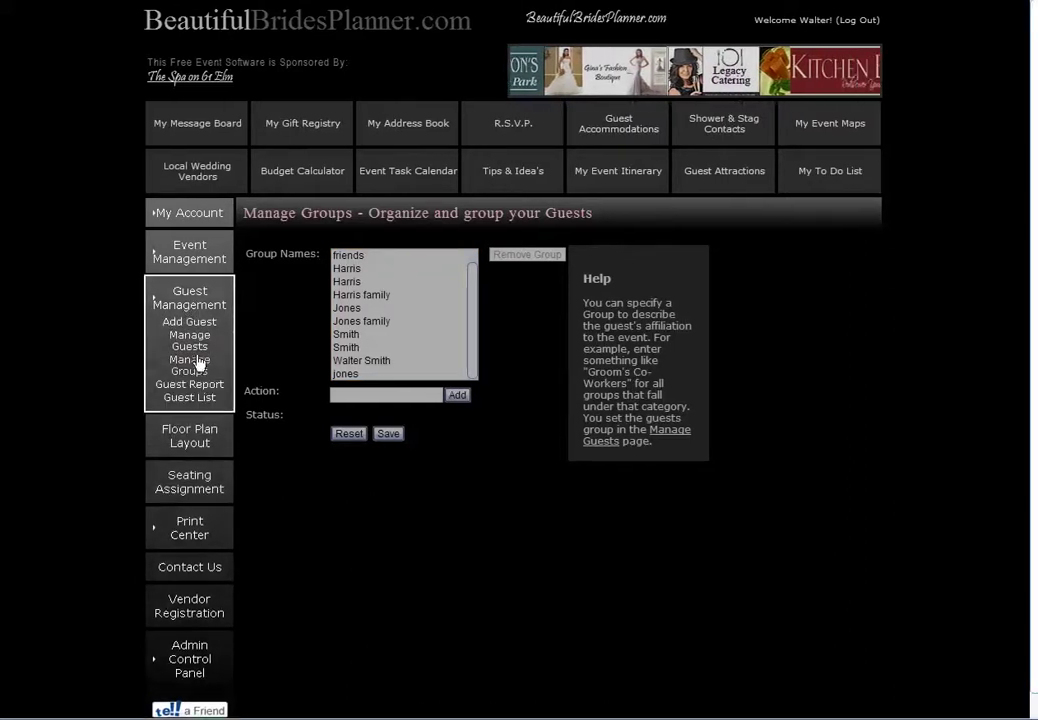
# View the guest report, then the alphabetical Guest List with table numbers
pyautogui.click(195, 387)
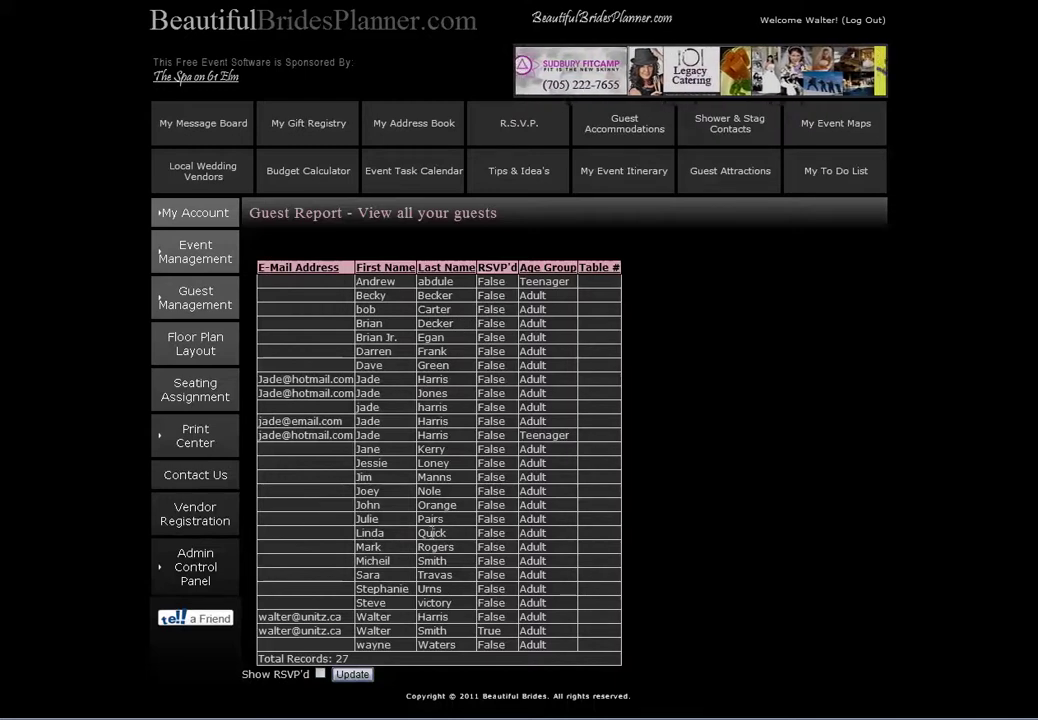
pyautogui.click(192, 300)
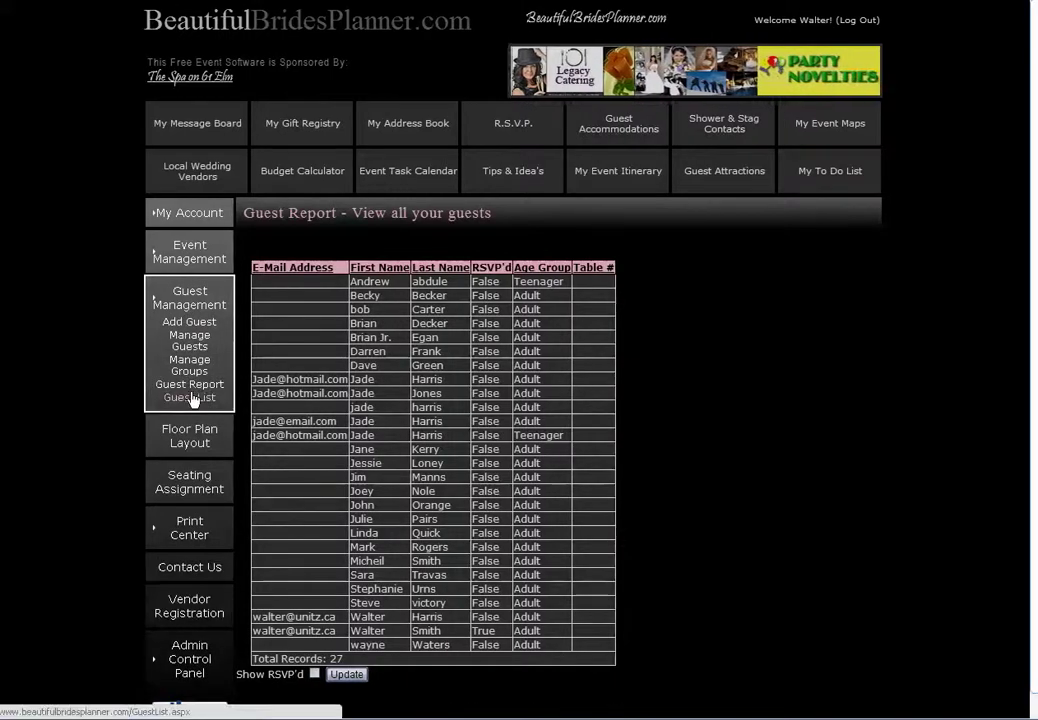
pyautogui.click(197, 397)
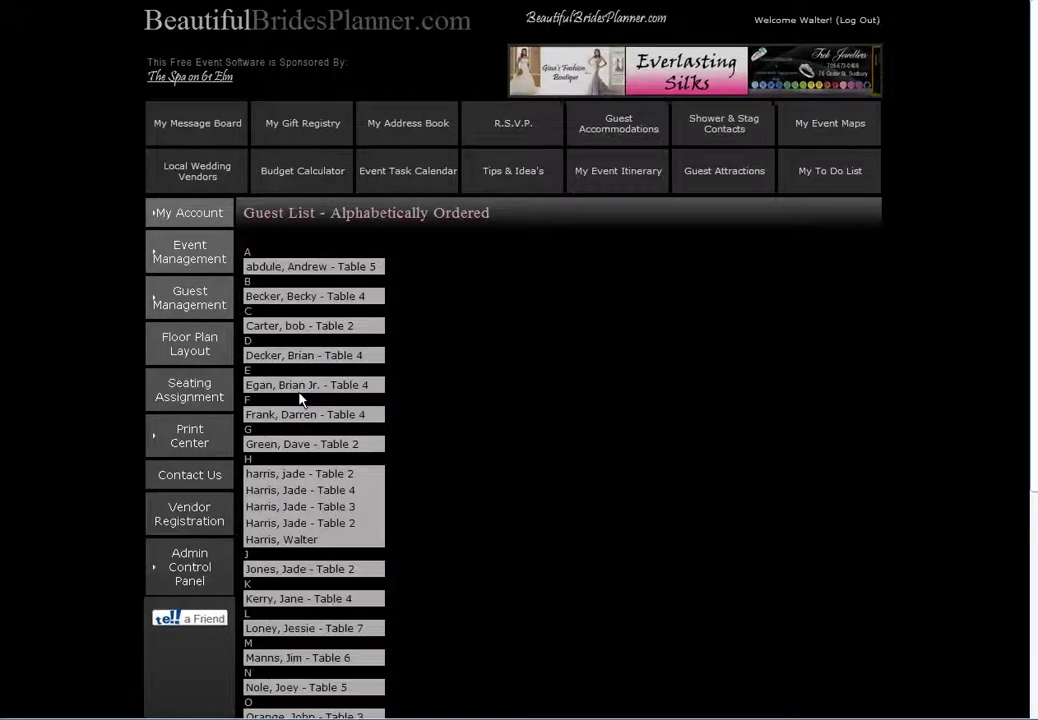